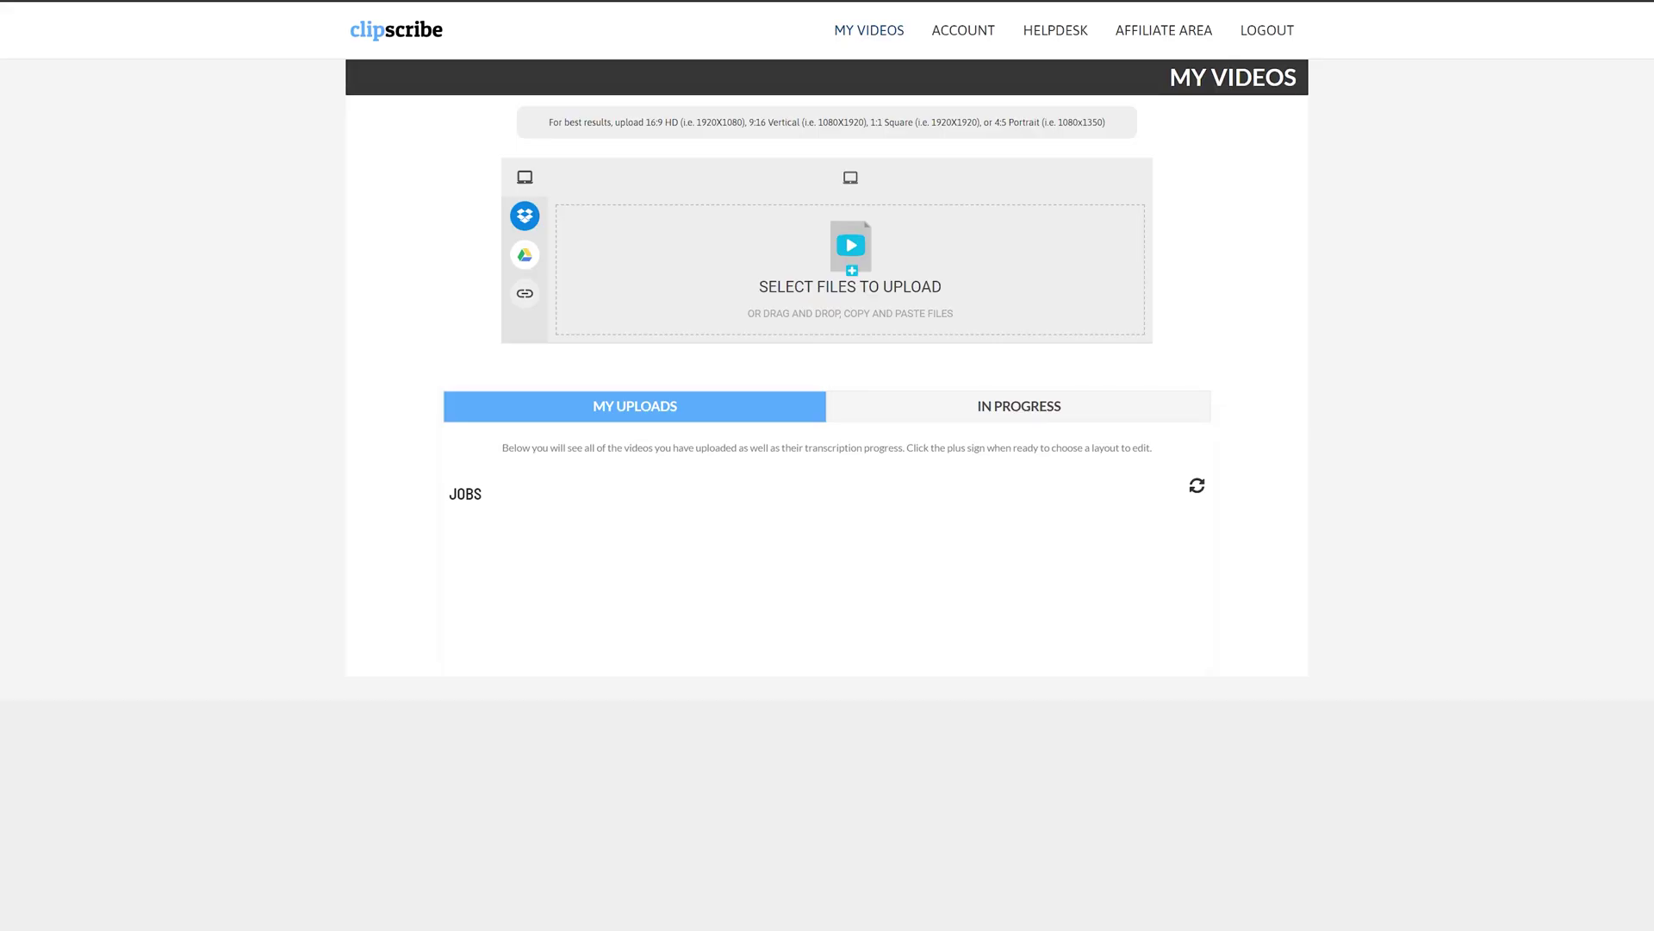
# Upload the Instagram video MP4 in vertical format and wait for the layout templates
pyautogui.moveTo(251, 285); pyautogui.dragTo(844, 267)
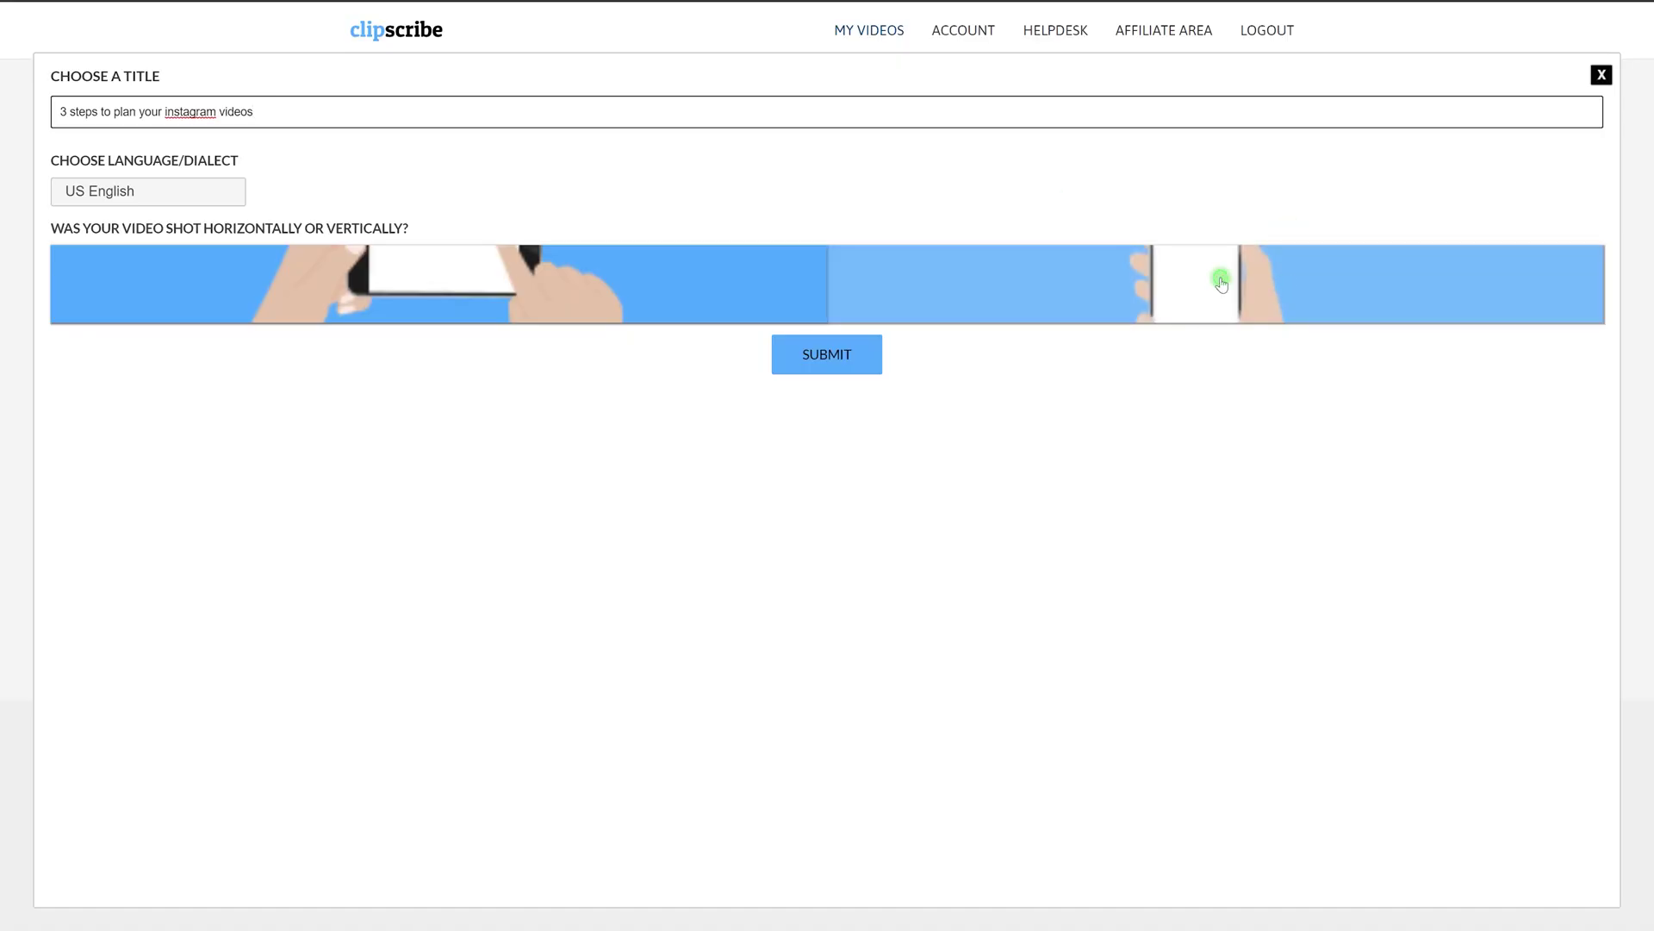
pyautogui.click(1221, 280)
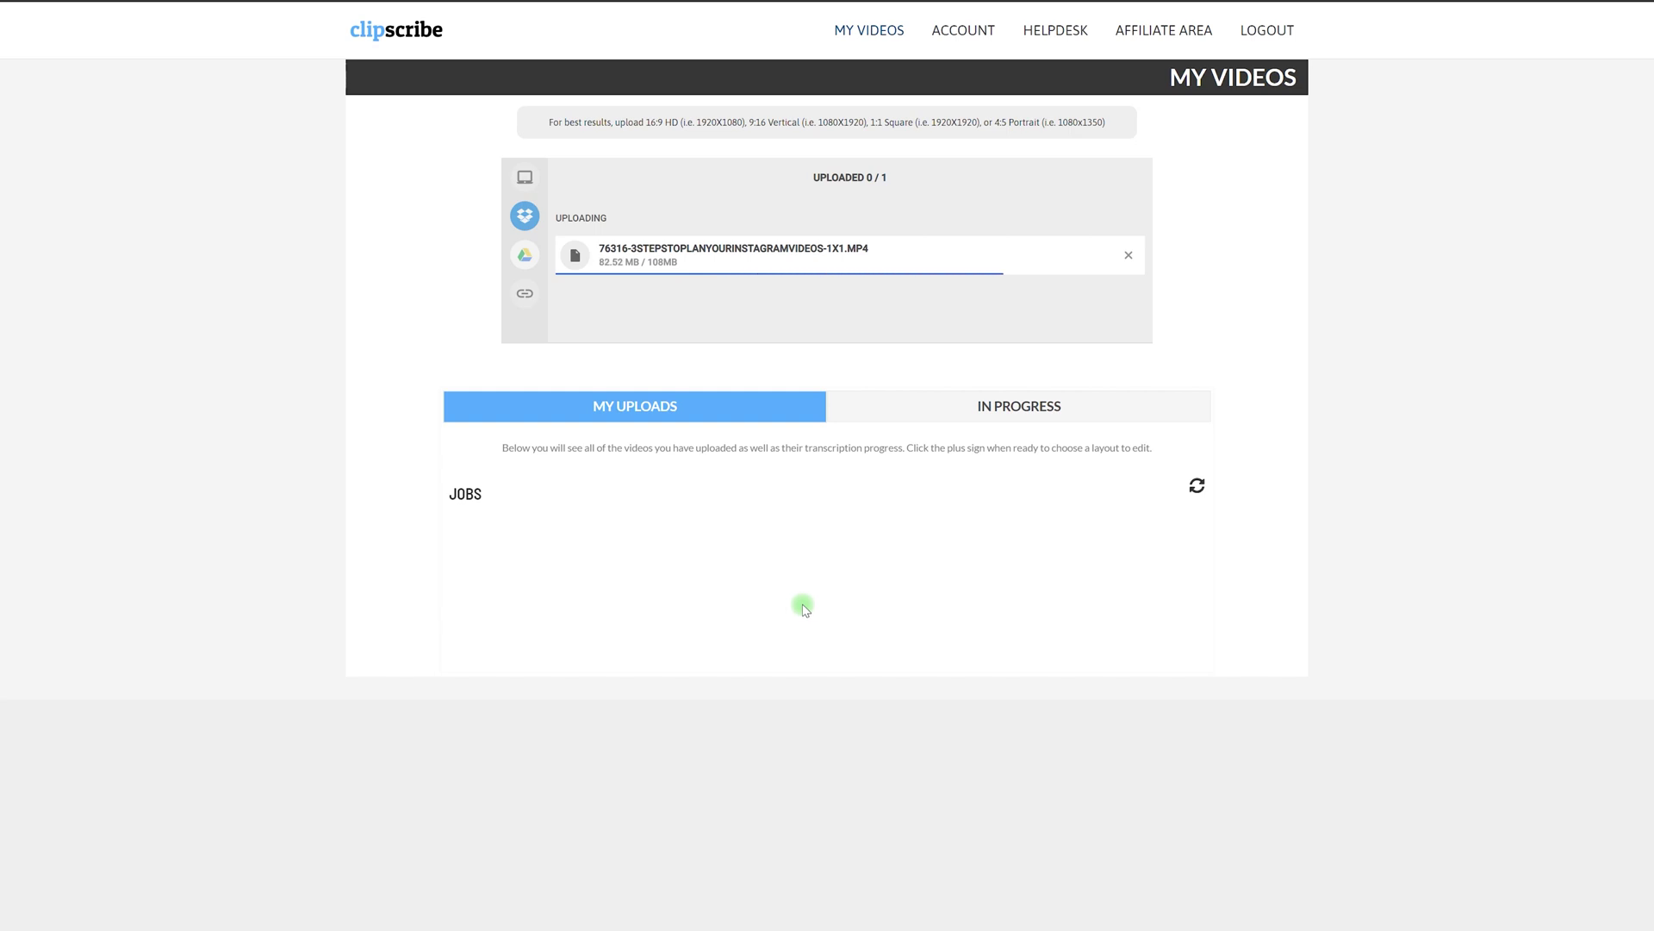
pyautogui.moveTo(527, 224)
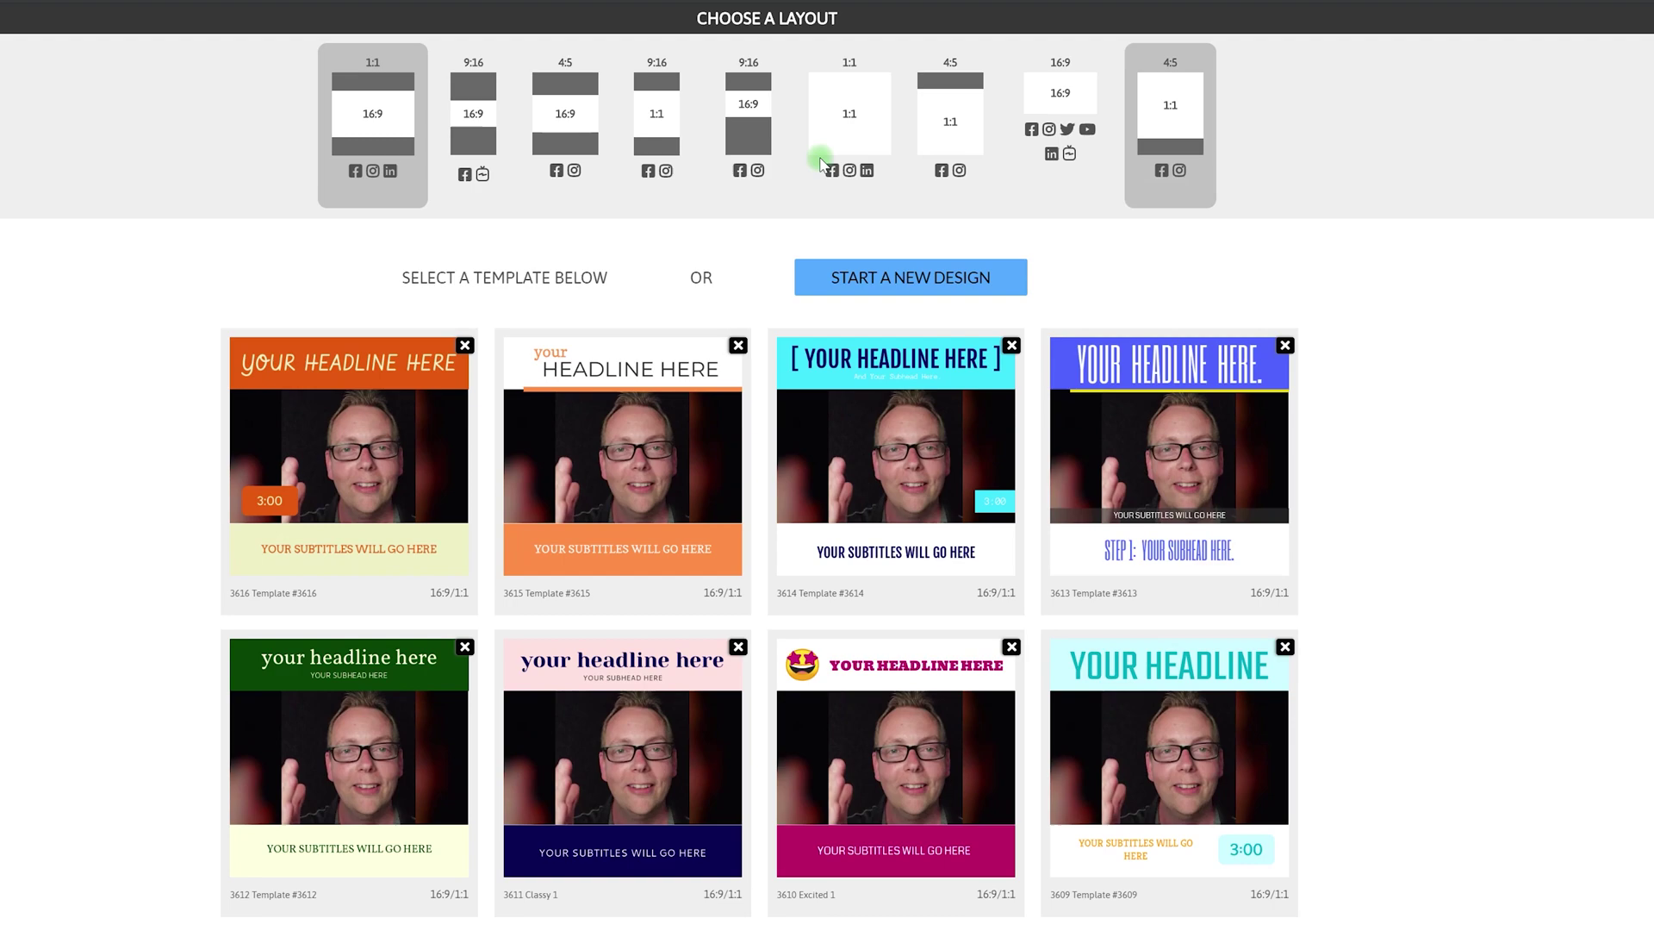
# Choose the 9:16 layout with a 1:1 square video and start a blank design
pyautogui.click(741, 100)
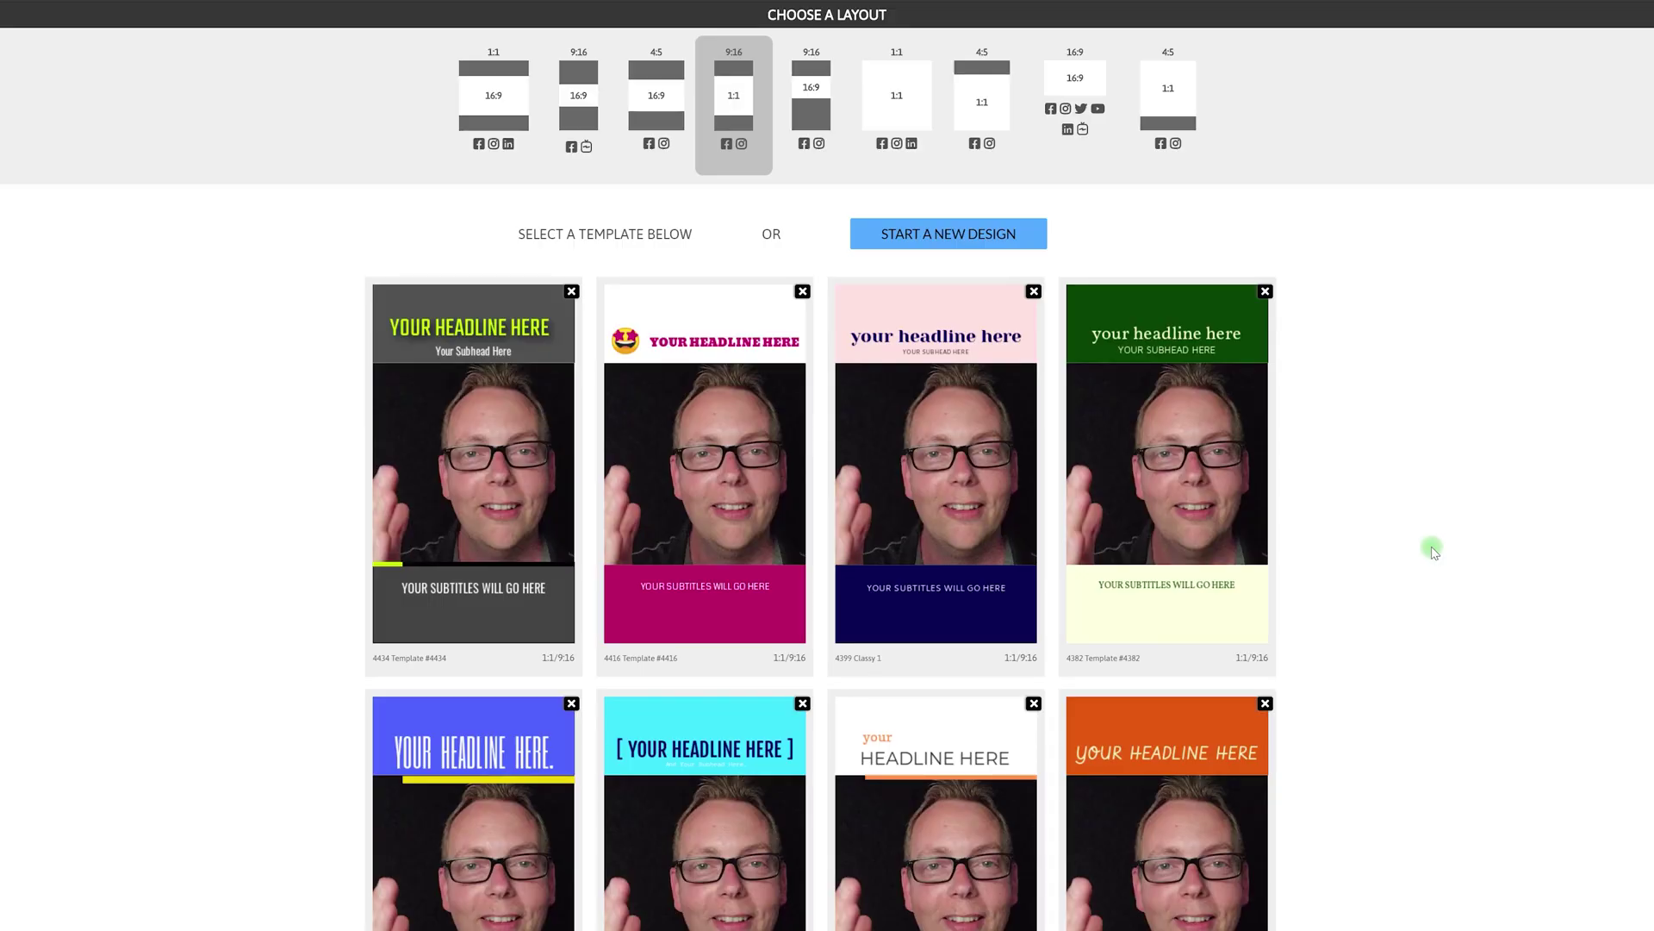
pyautogui.click(948, 234)
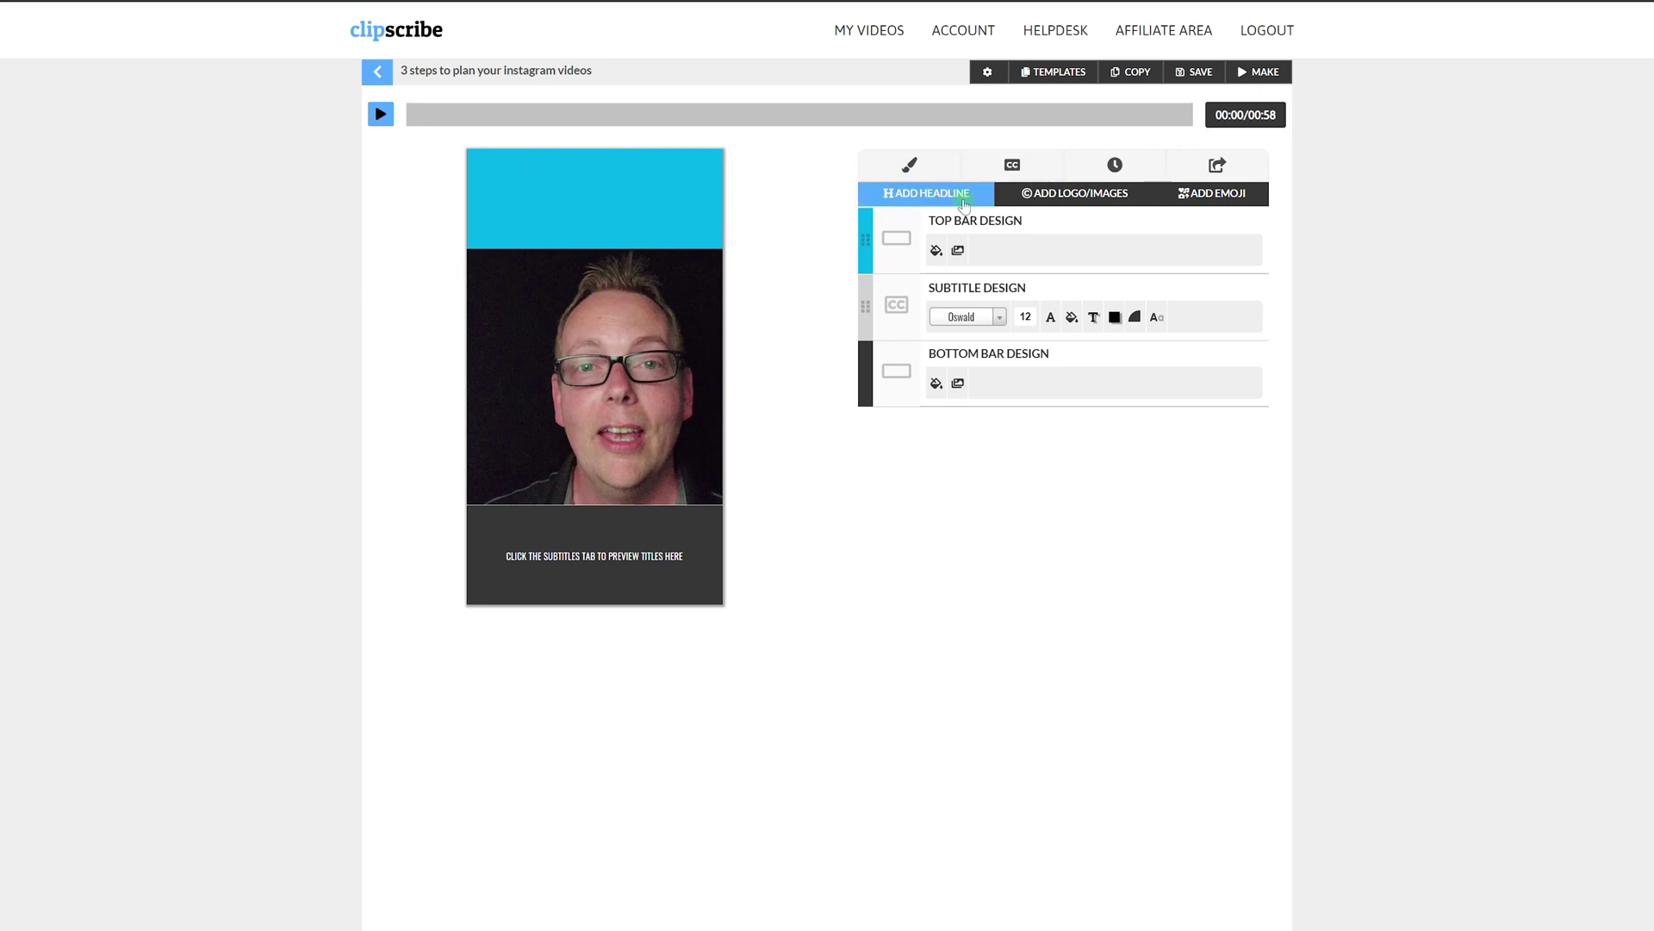
# Add a headline reading '3 STEPS TO PLAN INSTAGRAM' with 'VIDEO' on a second line
pyautogui.click(911, 195)
pyautogui.click(948, 226)
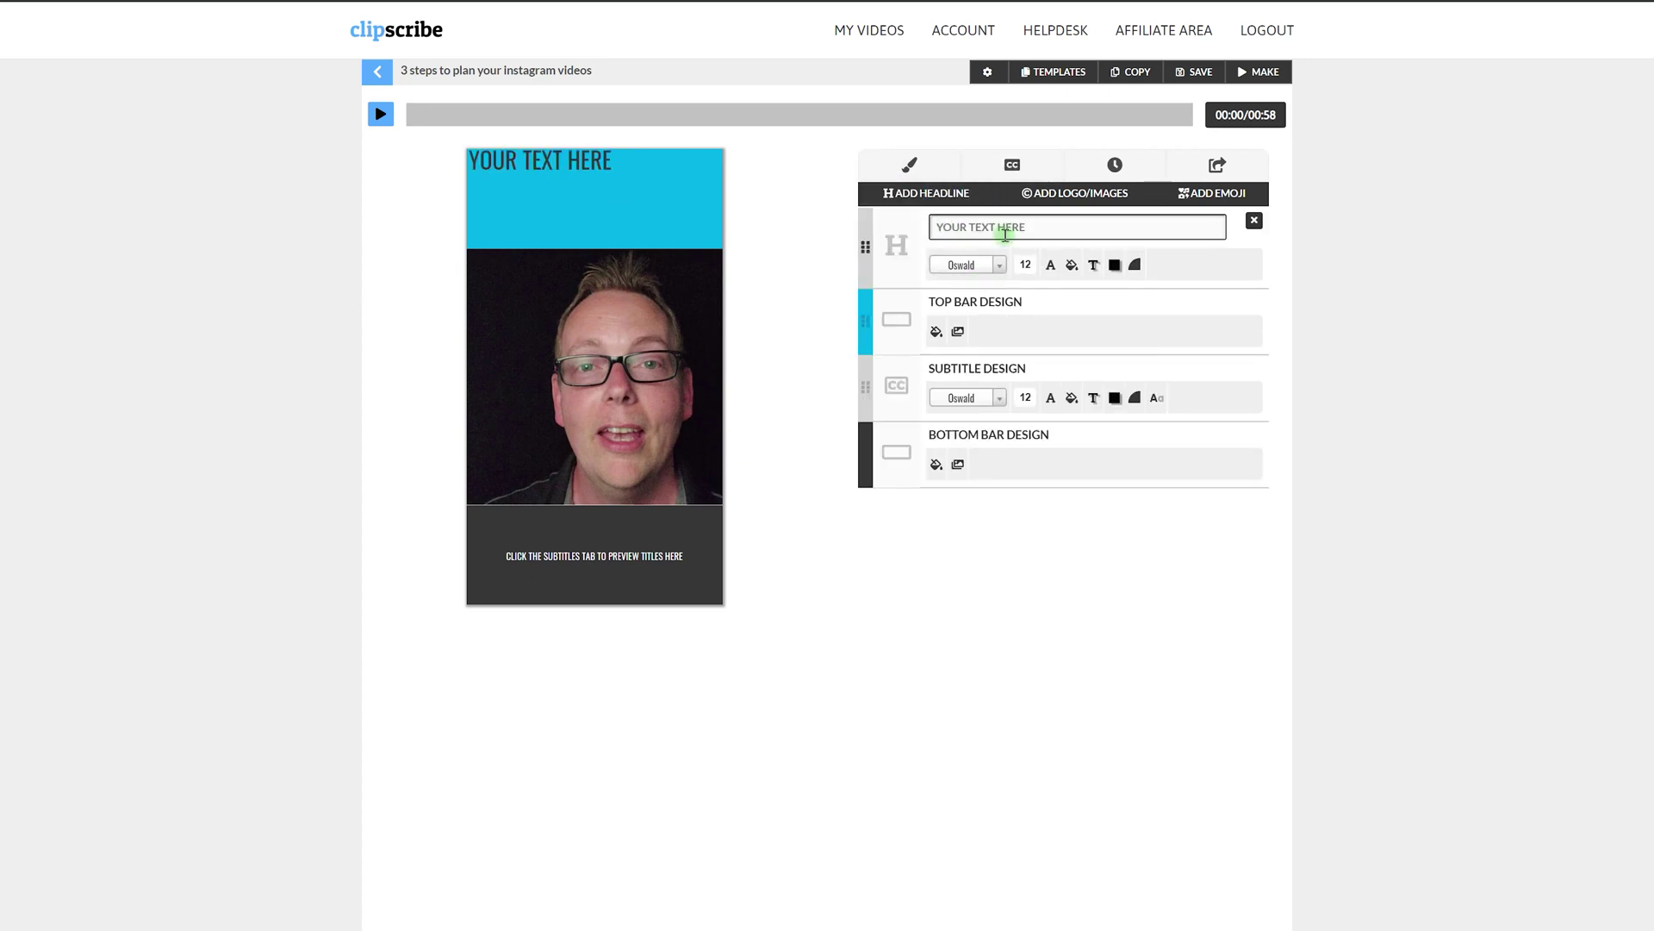
pyautogui.write('3 STEPS')
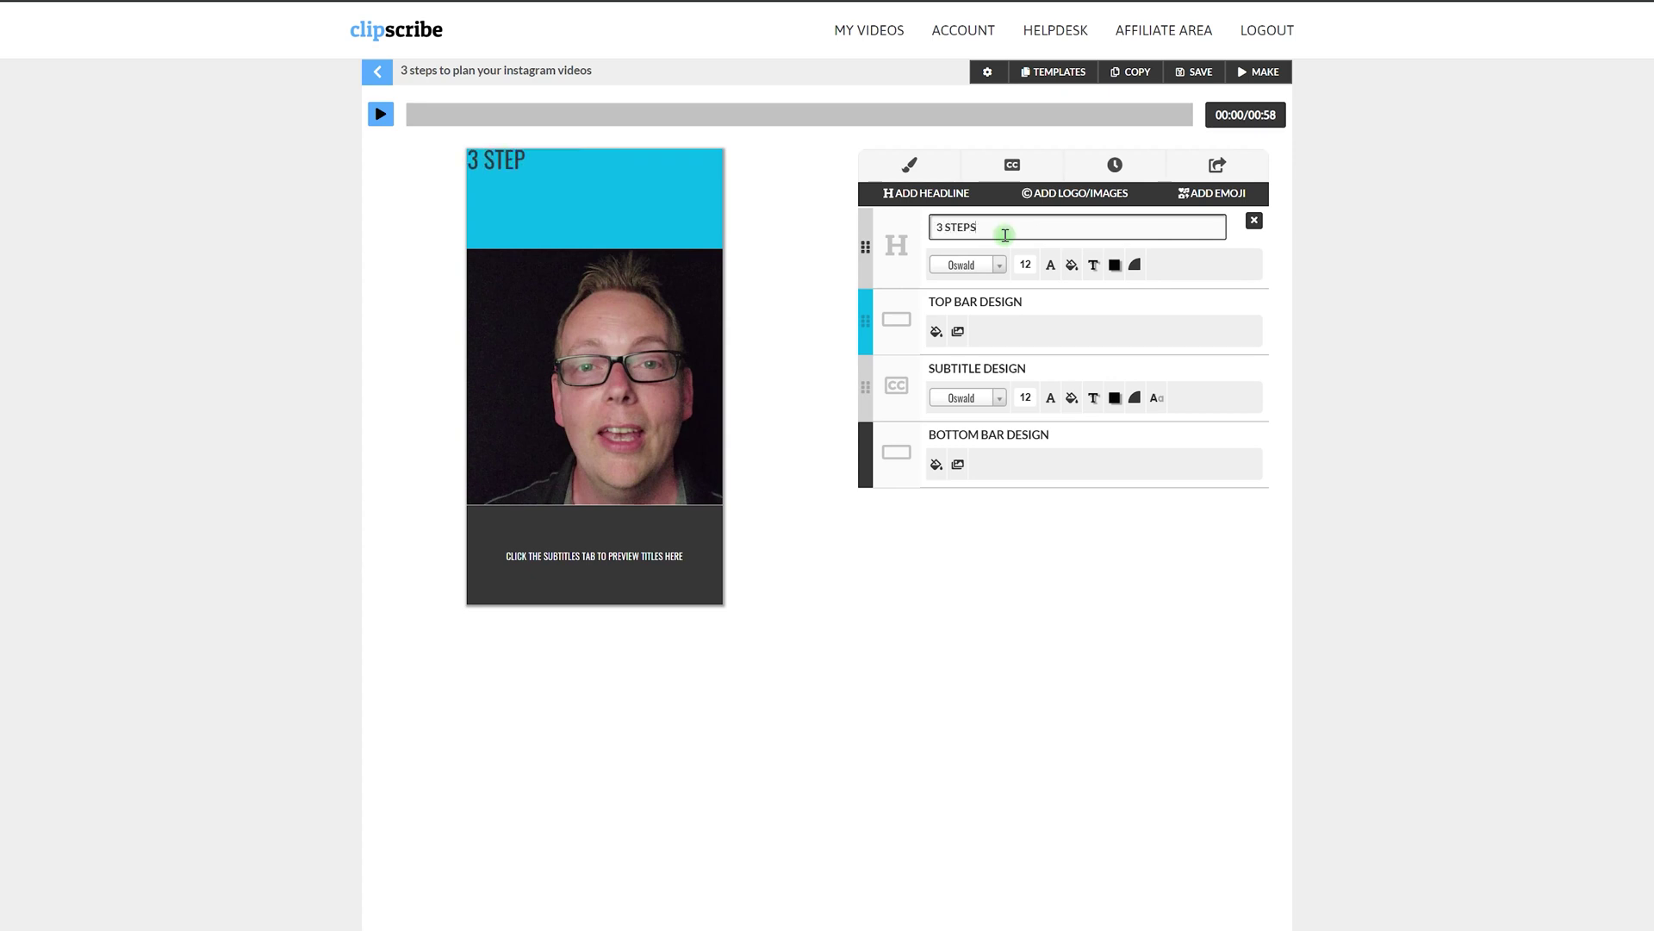
pyautogui.write(' TO PLAN INSTA')
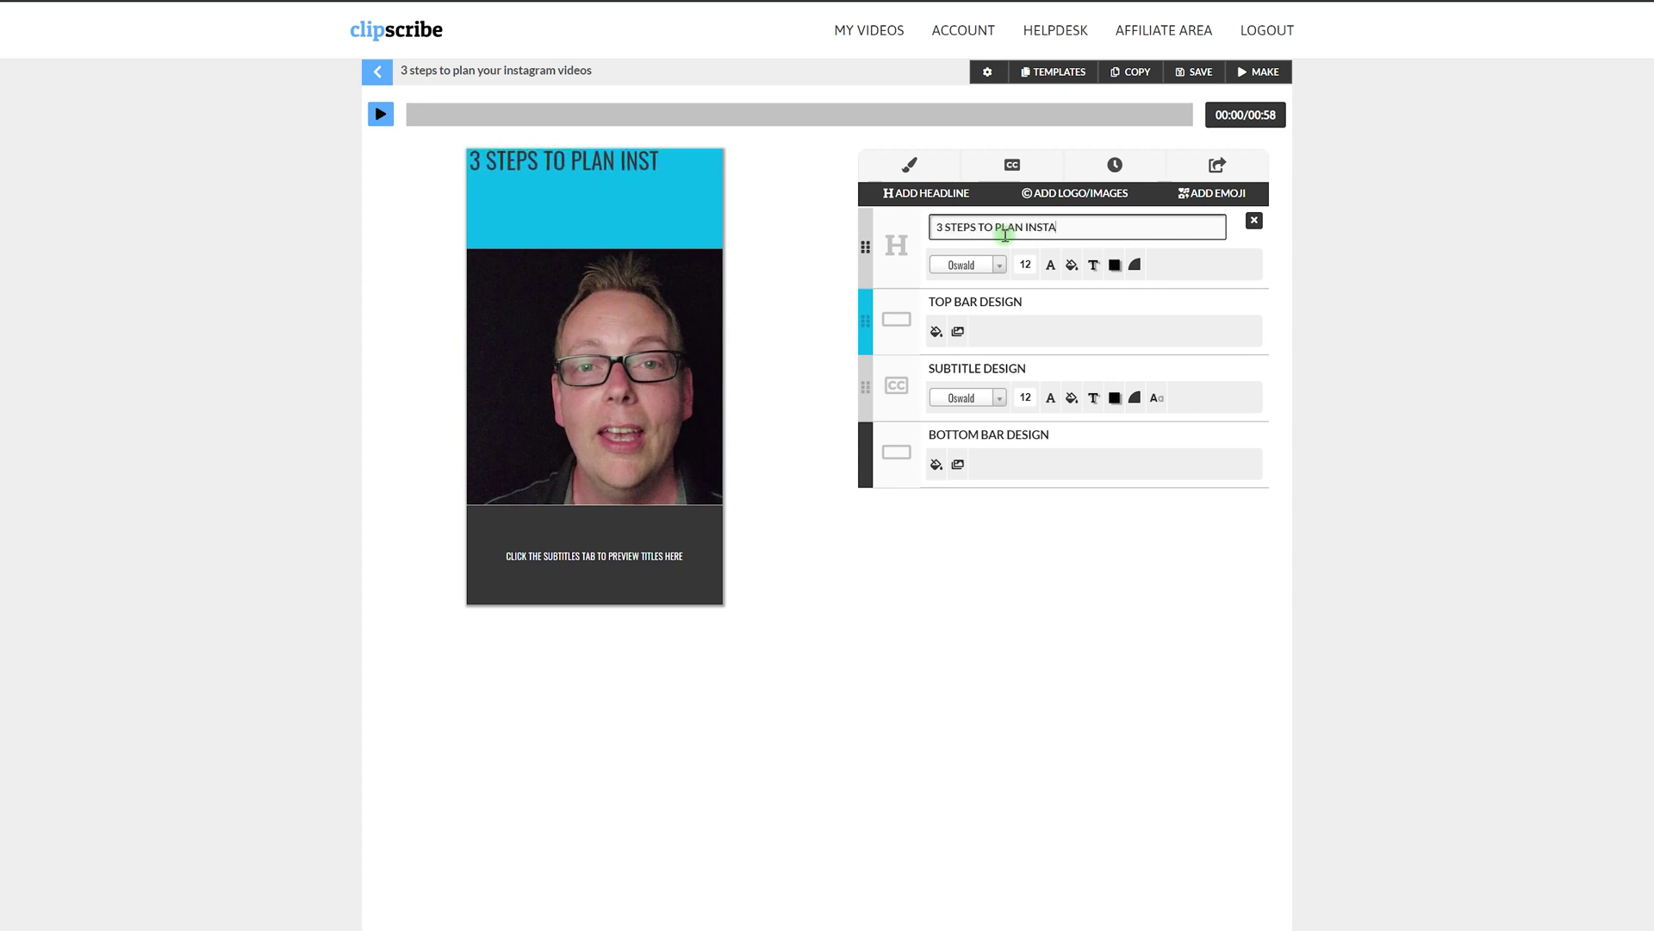
pyautogui.write(' VIDEOS')
pyautogui.press('BackSpace')
pyautogui.press('BackSpace')
pyautogui.press('BackSpace')
pyautogui.press('BackSpace')
pyautogui.press('BackSpace')
pyautogui.press('BackSpace')
pyautogui.press('BackSpace')
pyautogui.write('GRAM')
pyautogui.press('Return')
pyautogui.write('VIDEO')
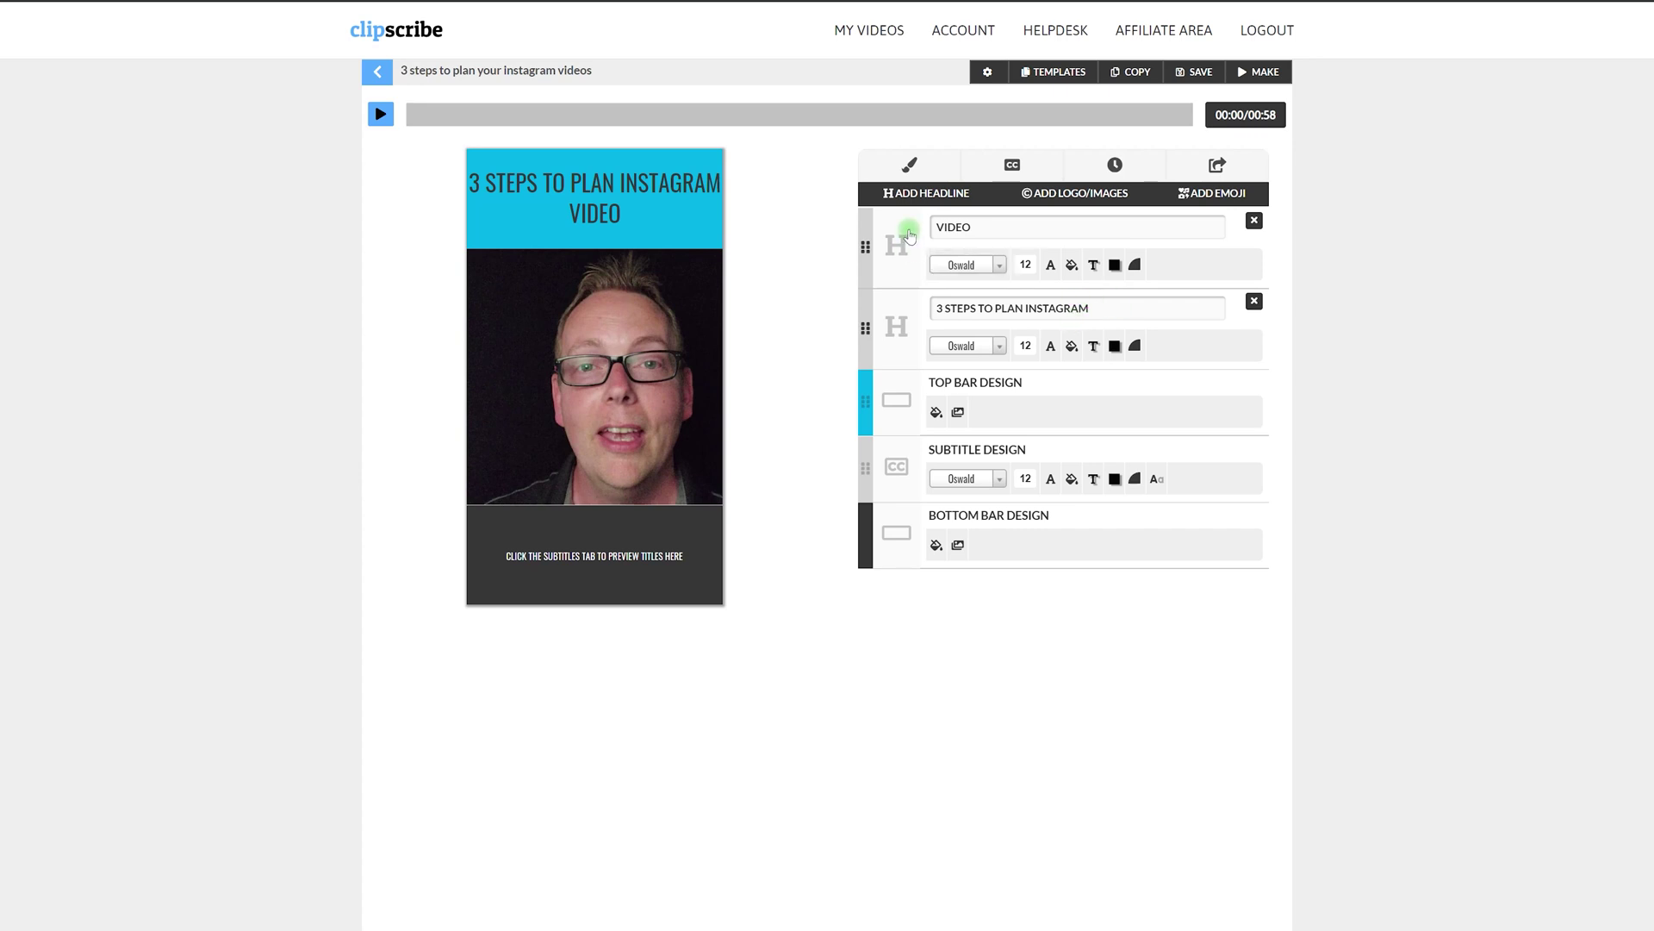
# Set the first headline to Open Sans 800, trim it to '3 STEPS TO PLAN' and centre it
pyautogui.click(990, 346)
pyautogui.scroll(-15, 841, 776)
pyautogui.scroll(-9, 835, 707)
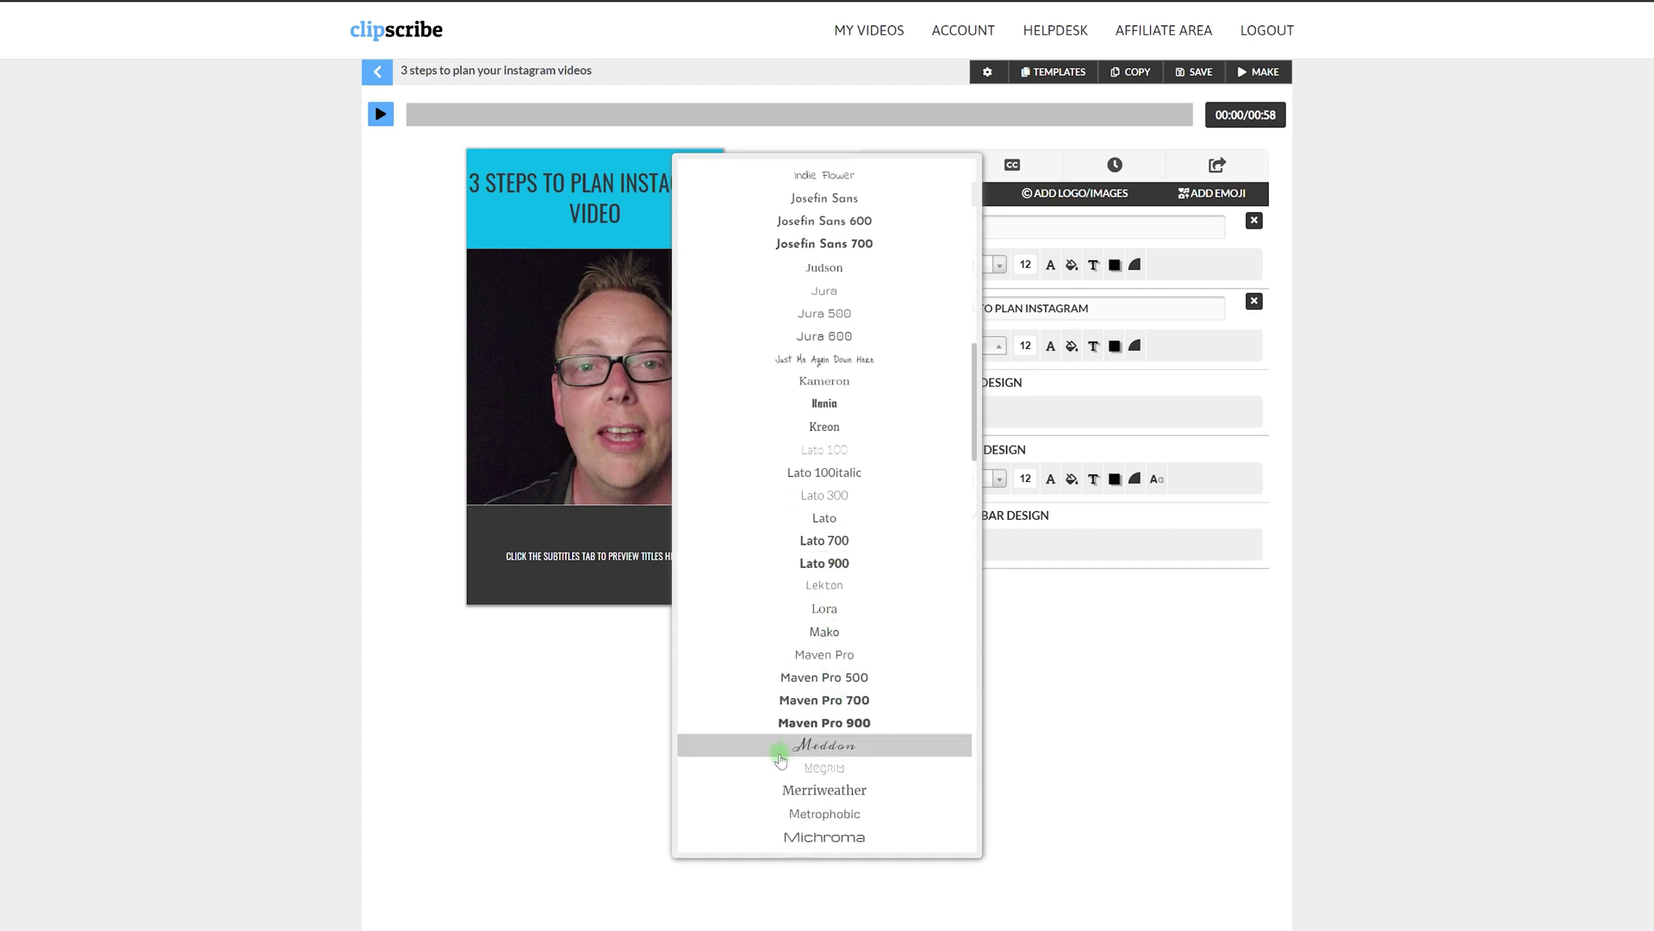
pyautogui.click(836, 781)
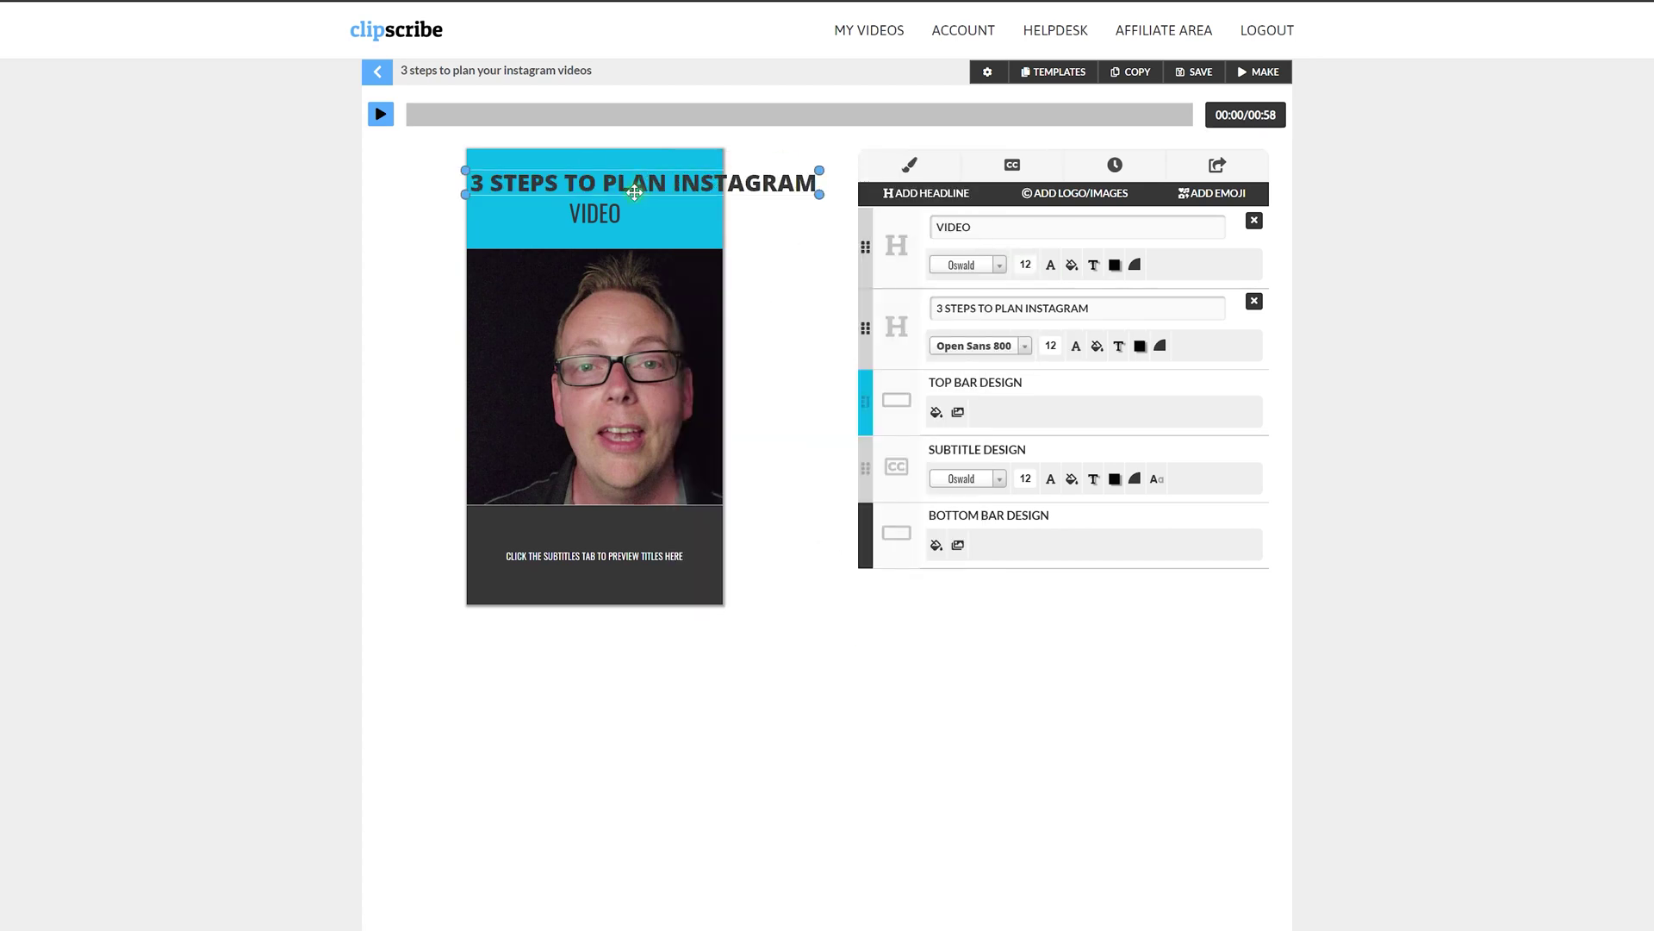
pyautogui.doubleClick(1056, 308)
pyautogui.press('BackSpace')
pyautogui.moveTo(602, 181); pyautogui.dragTo(632, 178)
# Make the second headline 'INSTAGRAM VIDEOS' in Open Sans 800 with white text
pyautogui.click(939, 228)
pyautogui.write('INSTAGRAM')
pyautogui.click(965, 264)
pyautogui.click(858, 620)
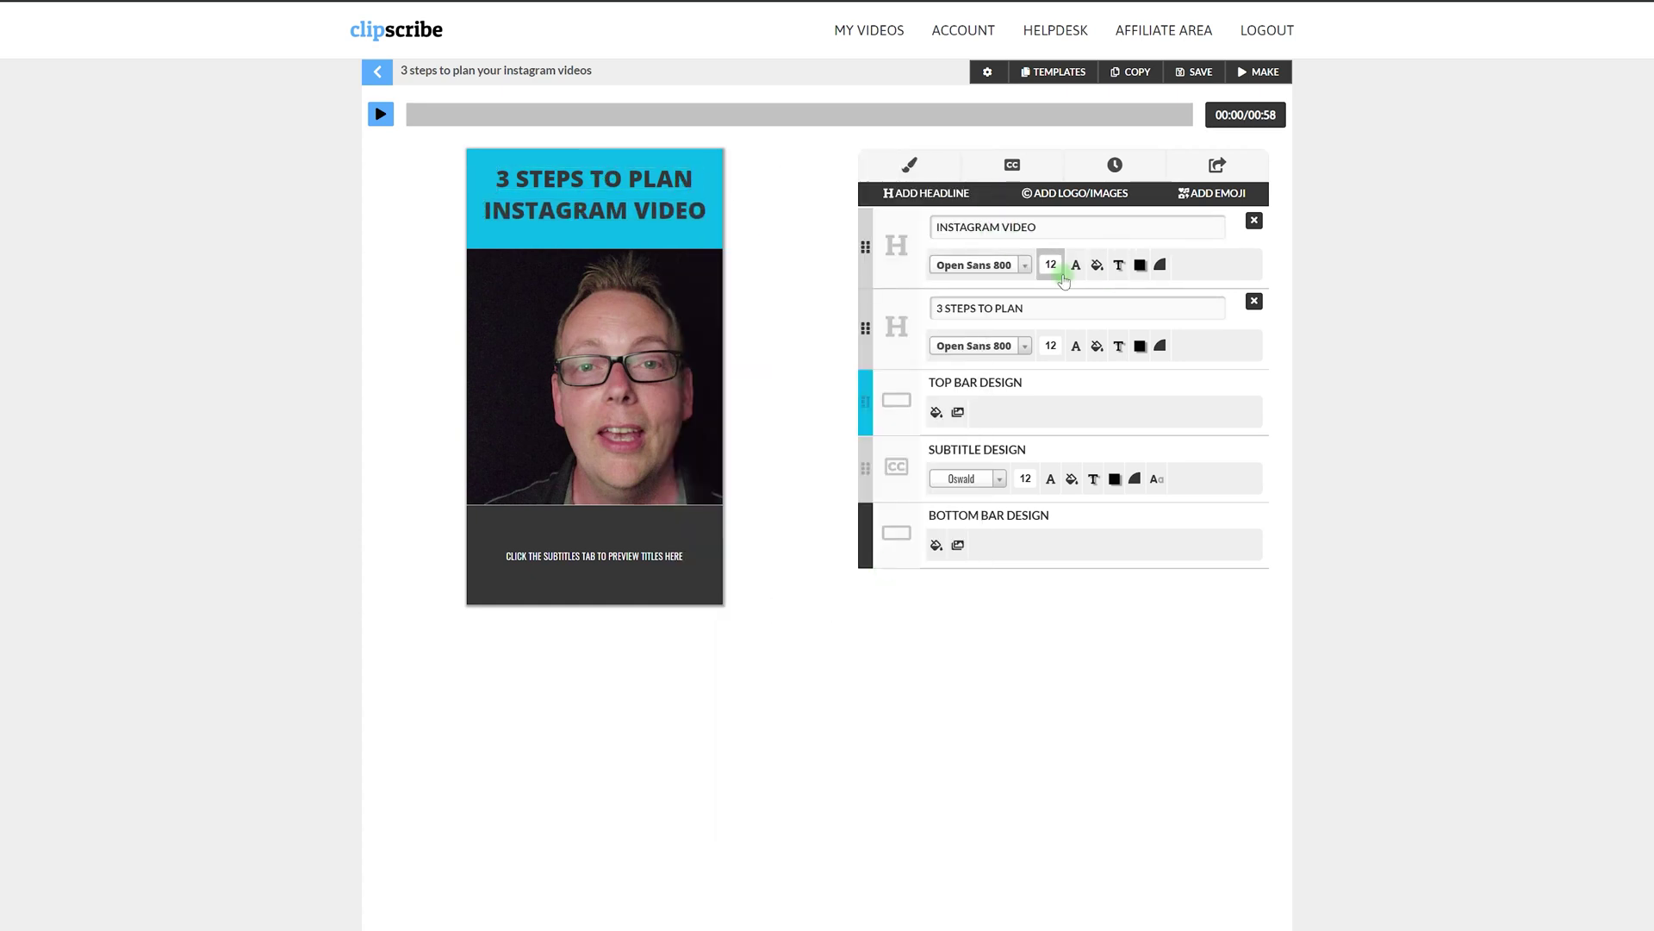
pyautogui.click(1119, 265)
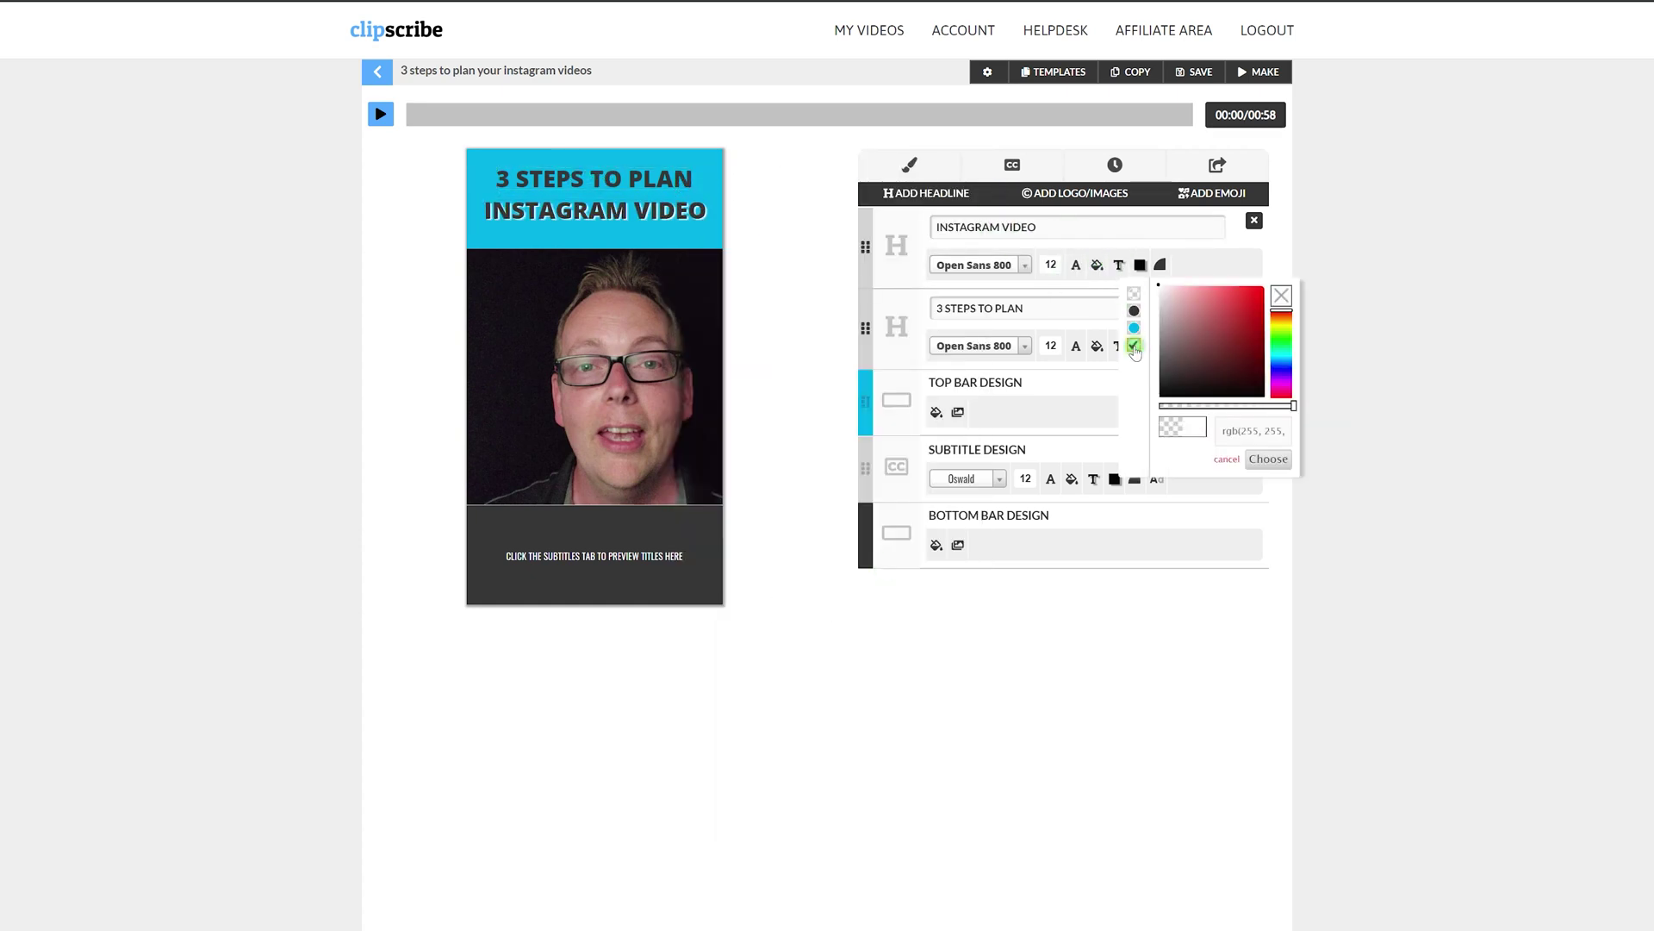
pyautogui.click(1075, 264)
pyautogui.click(1092, 345)
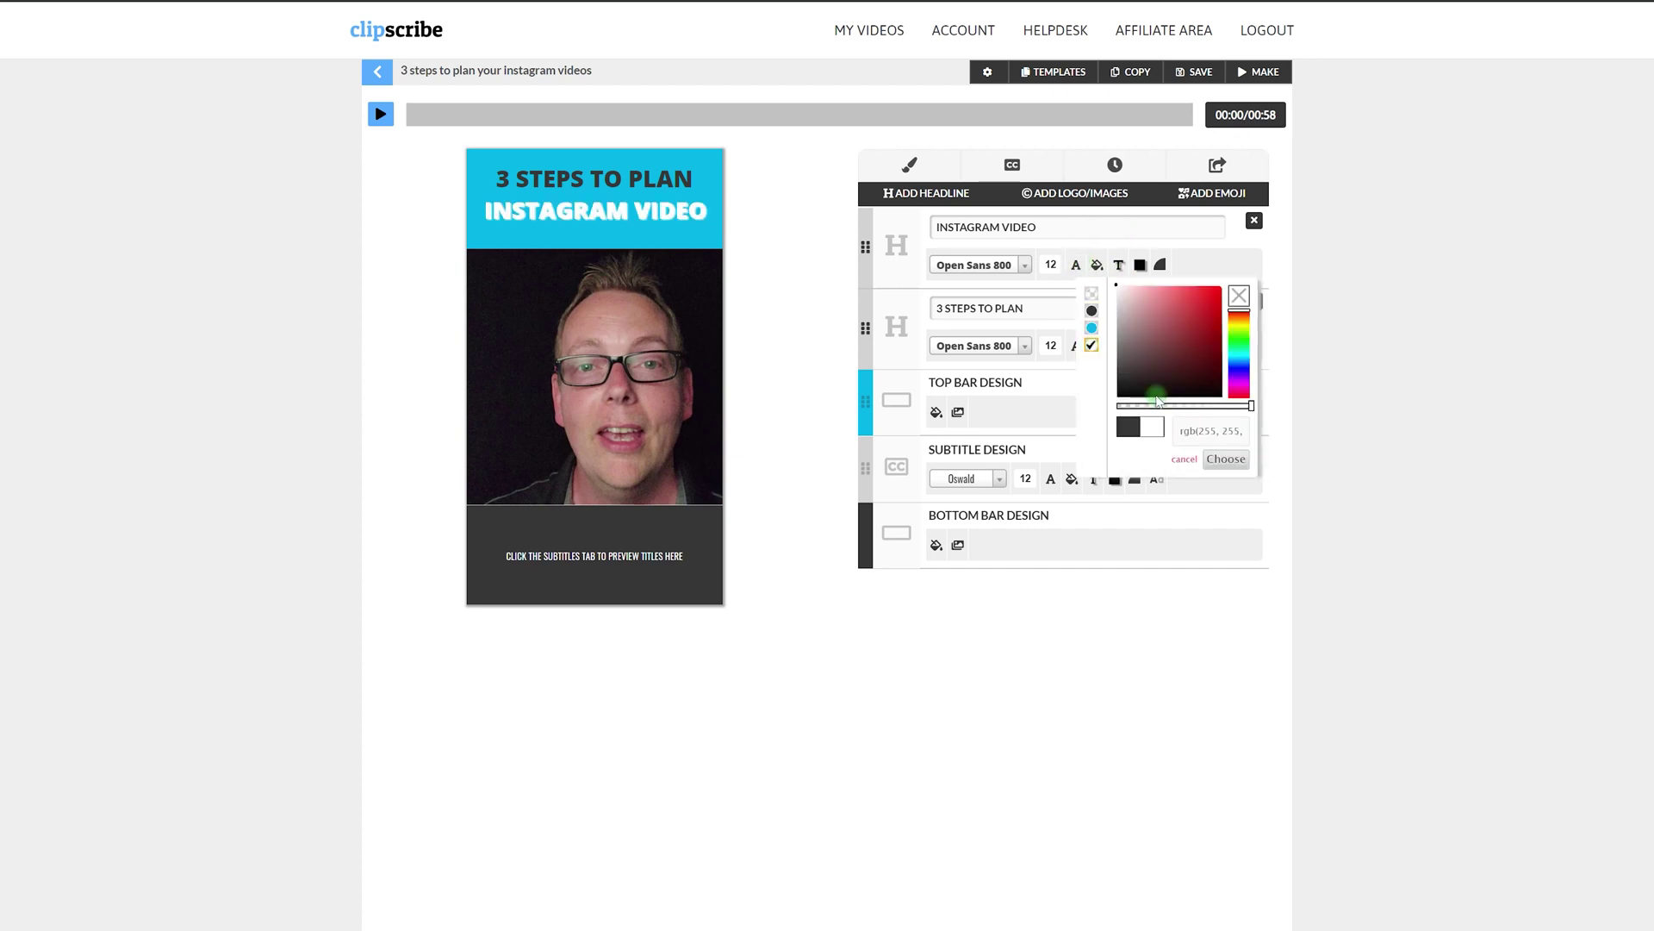
pyautogui.click(1075, 346)
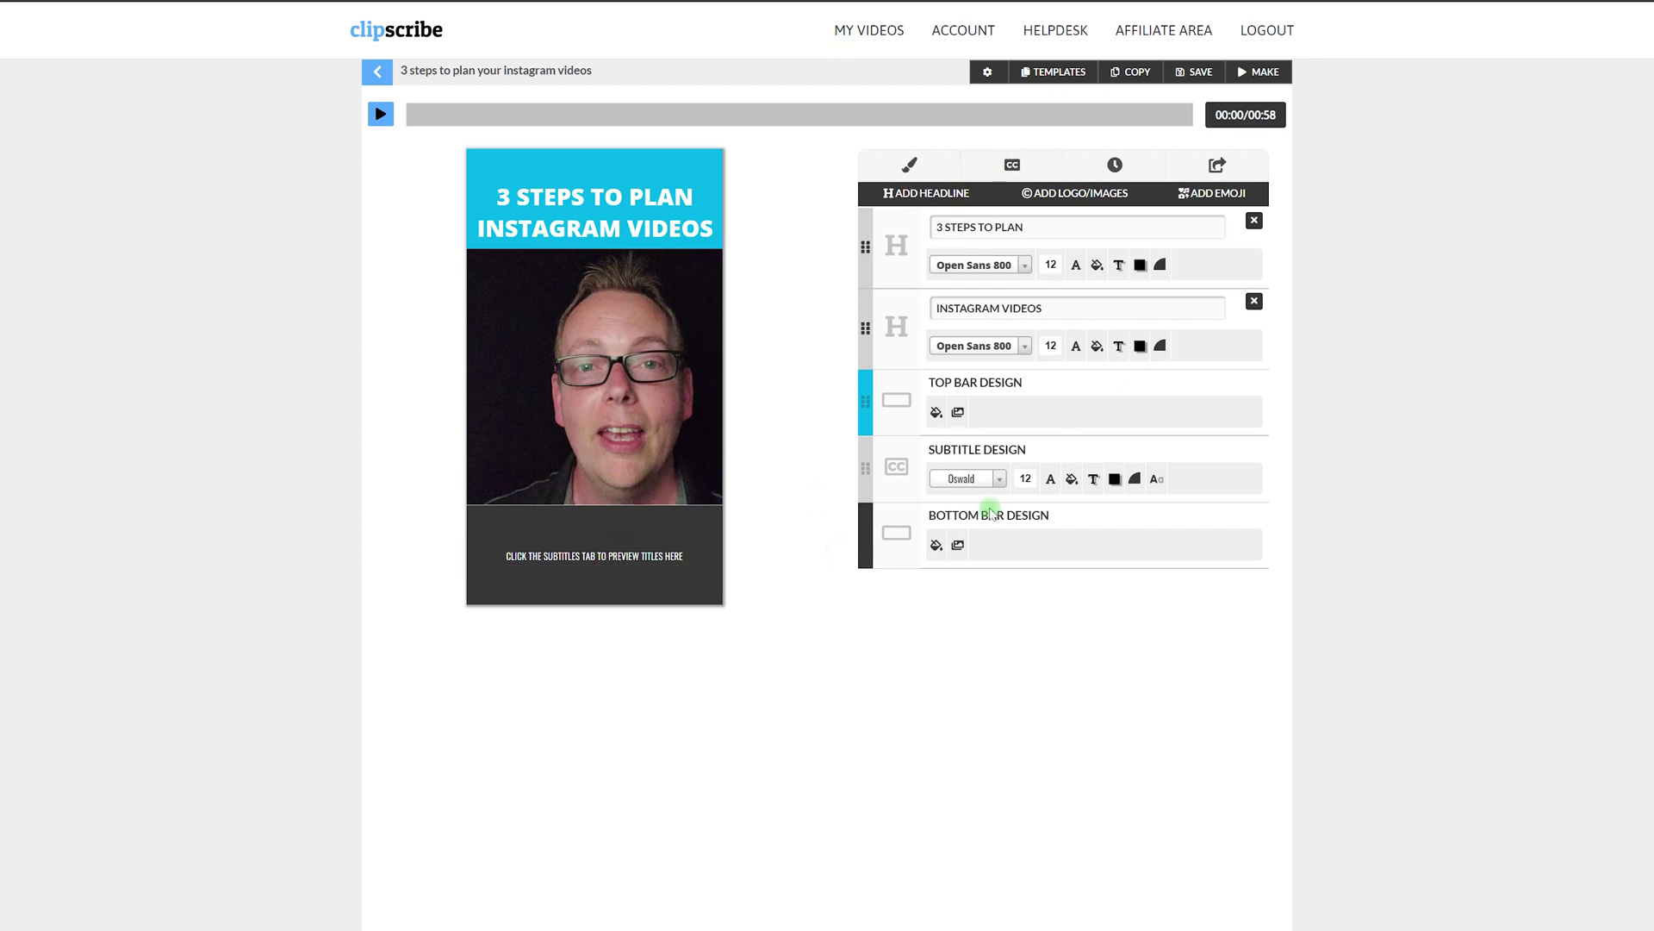
pyautogui.click(999, 479)
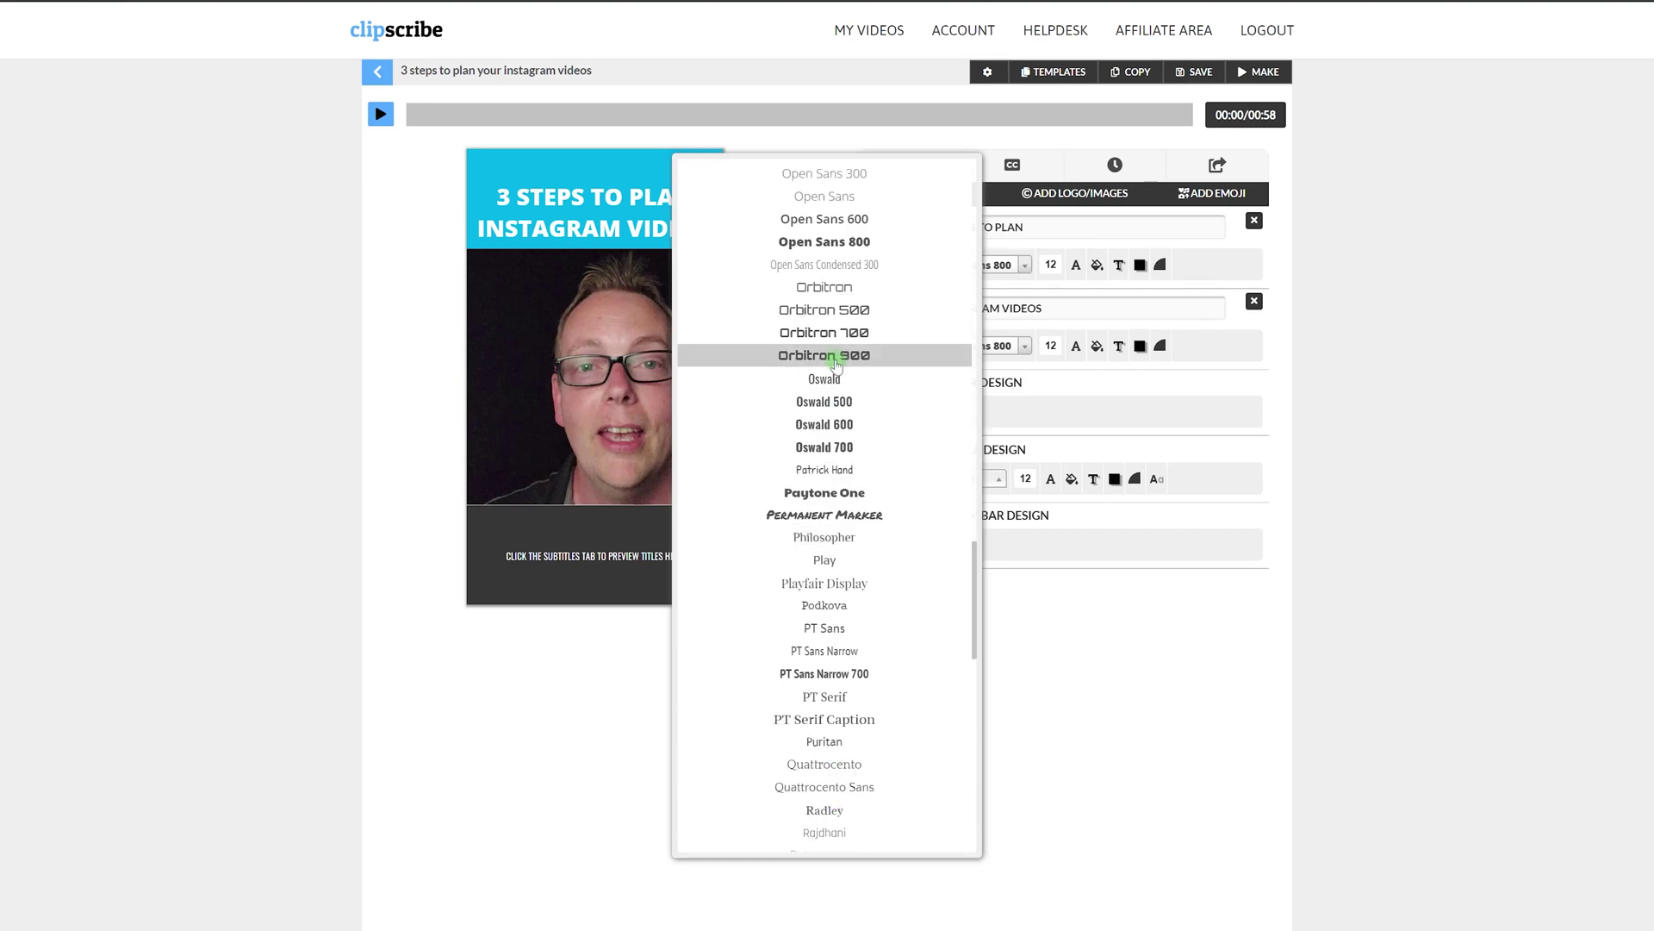
# Set subtitles to Open Sans 800, narrow the subtitle box, and raise the size to 18.90
pyautogui.click(838, 245)
pyautogui.click(594, 556)
pyautogui.moveTo(698, 570); pyautogui.dragTo(661, 576)
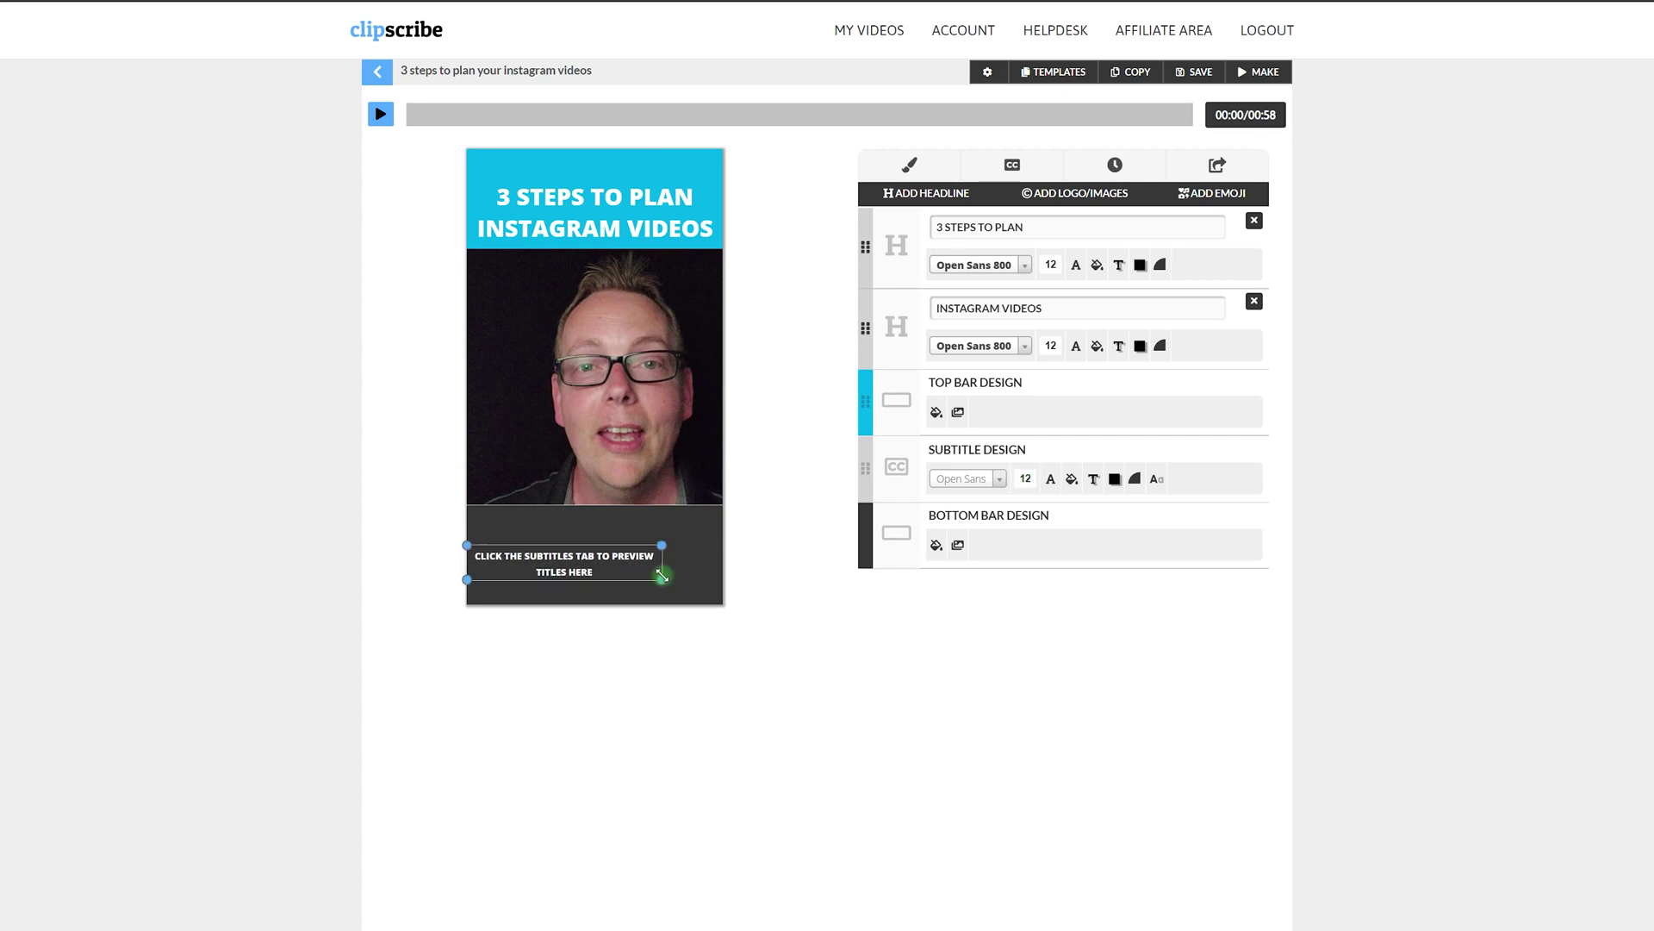
pyautogui.click(1025, 478)
pyautogui.moveTo(990, 508); pyautogui.dragTo(1016, 510)
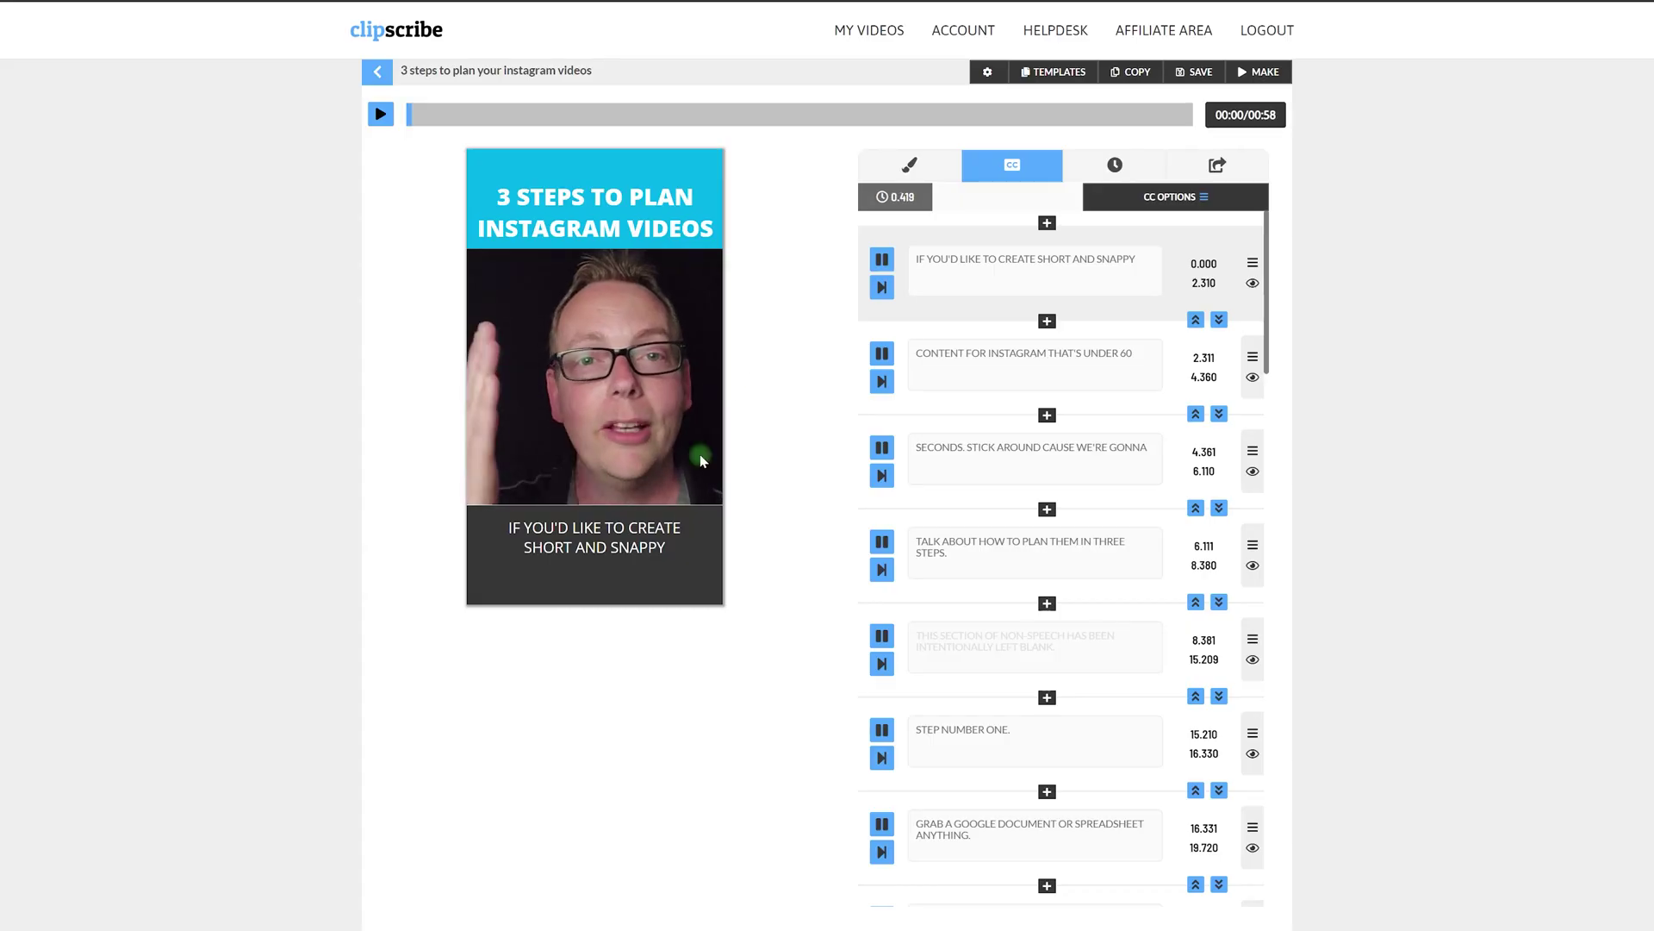
# Correct the caption's misheard 'FACES' to 'PHASES' in 'PICK YOUR HIGH LEVEL CONCEPTS YOUR PHASES,'
pyautogui.click(650, 581)
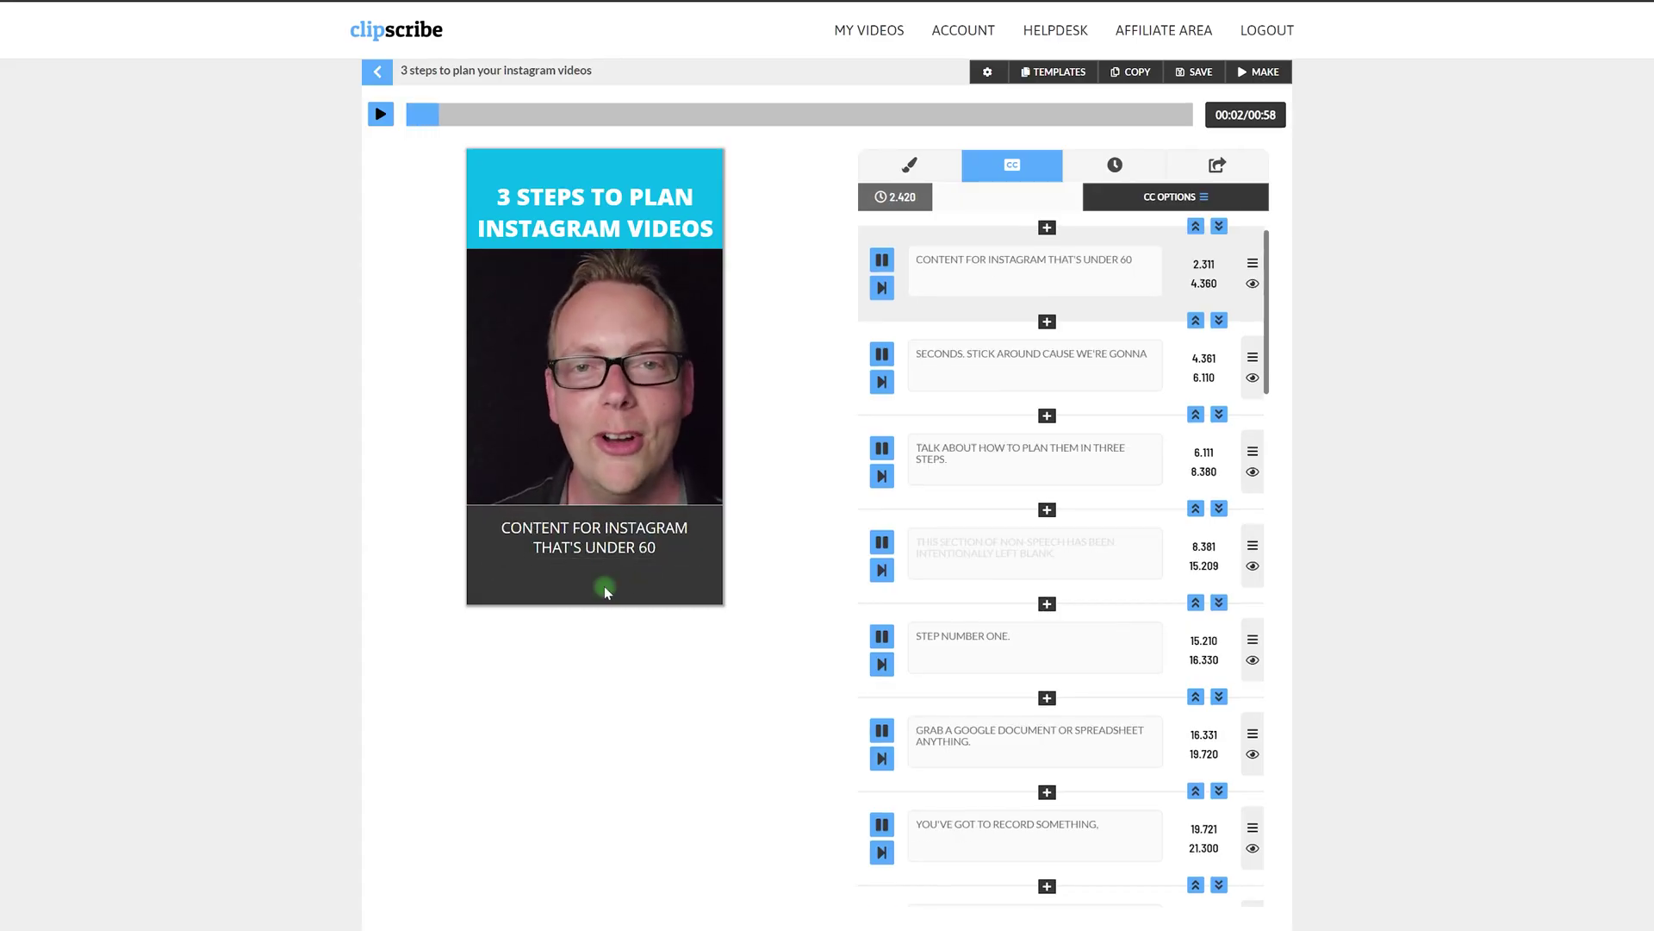
pyautogui.click(635, 554)
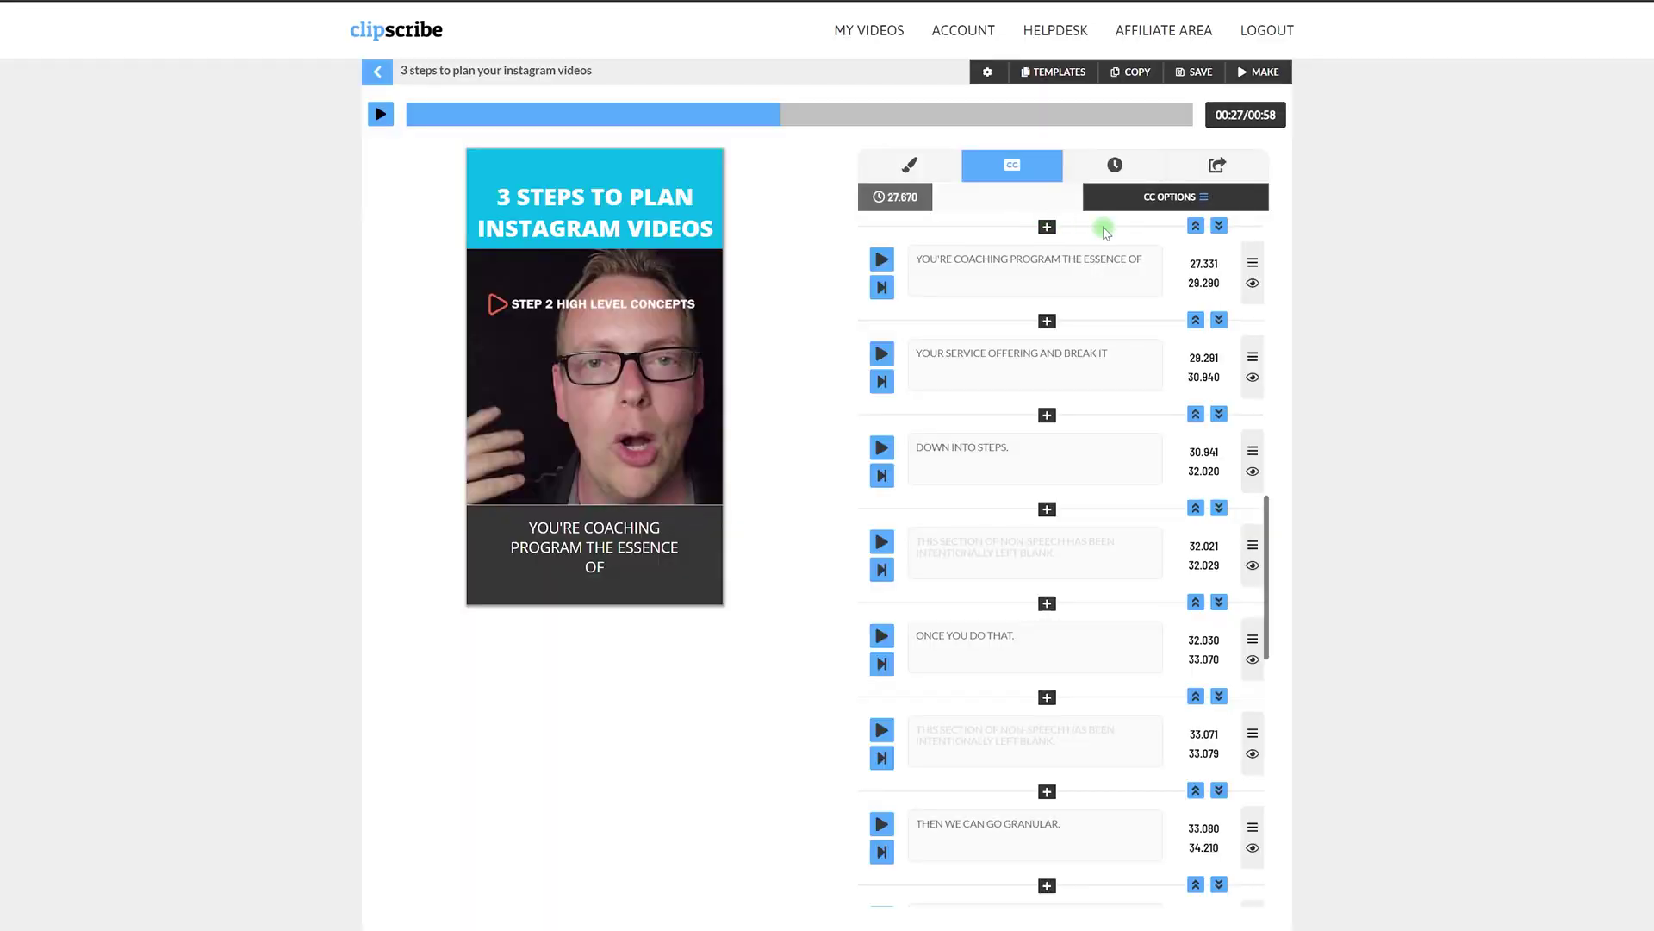
pyautogui.scroll(2, 1038, 351)
pyautogui.scroll(1, 1055, 474)
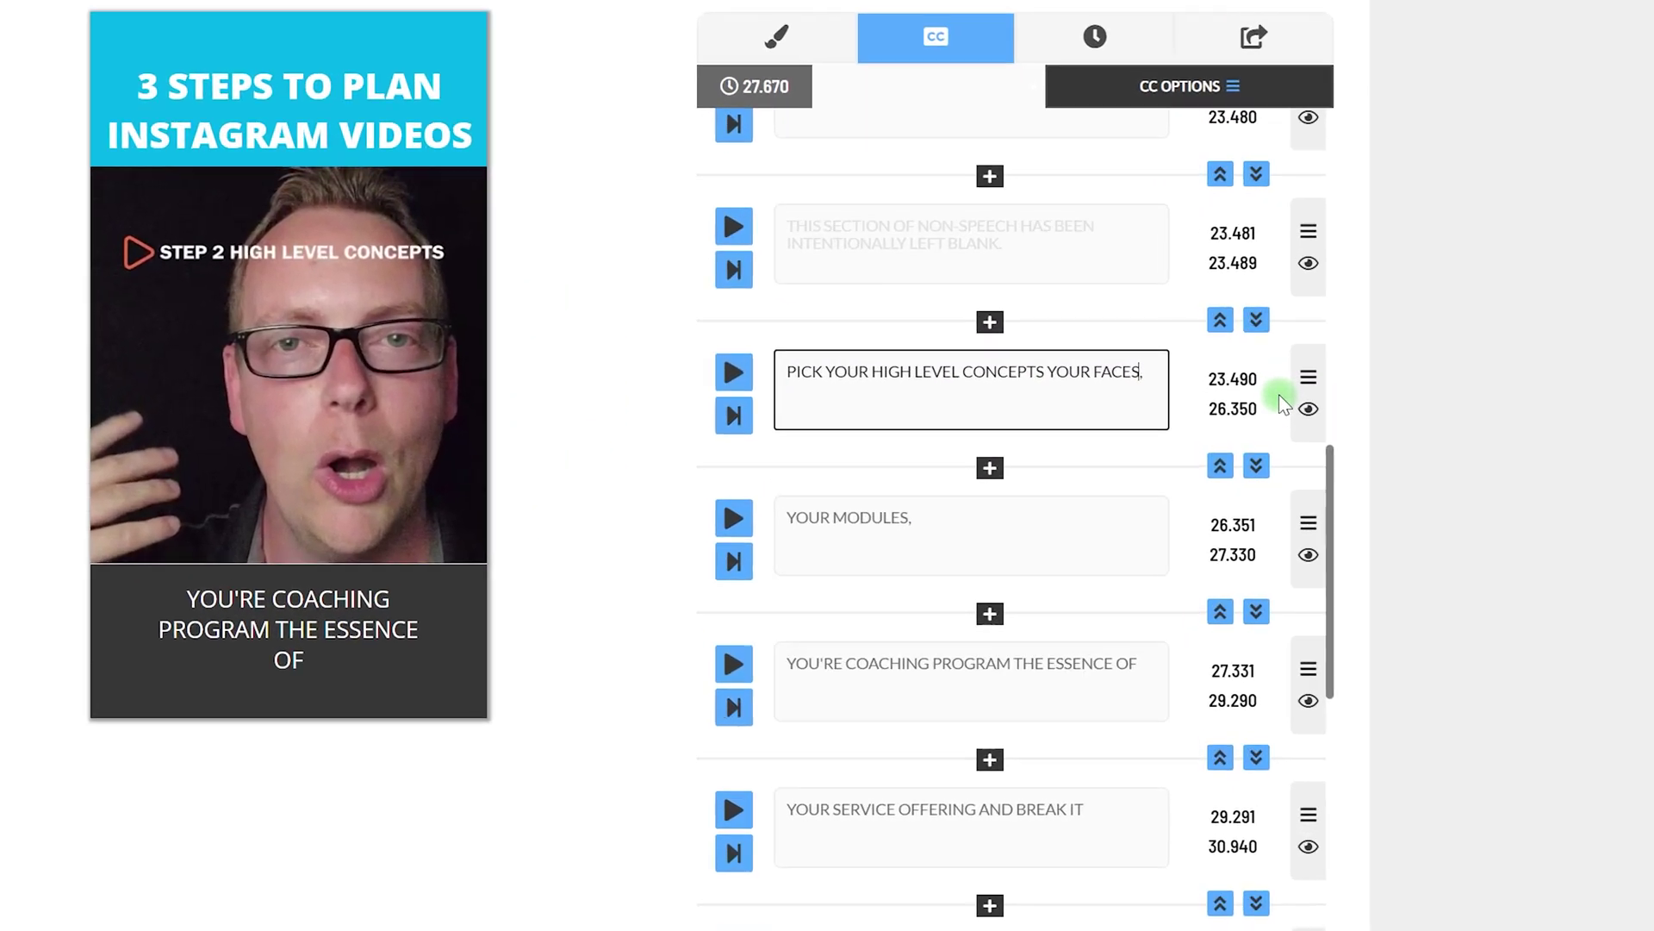
pyautogui.press('BackSpace')
pyautogui.press('BackSpace')
pyautogui.press('BackSpace')
pyautogui.press('BackSpace')
pyautogui.press('BackSpace')
pyautogui.write('PHASES')
pyautogui.click(562, 566)
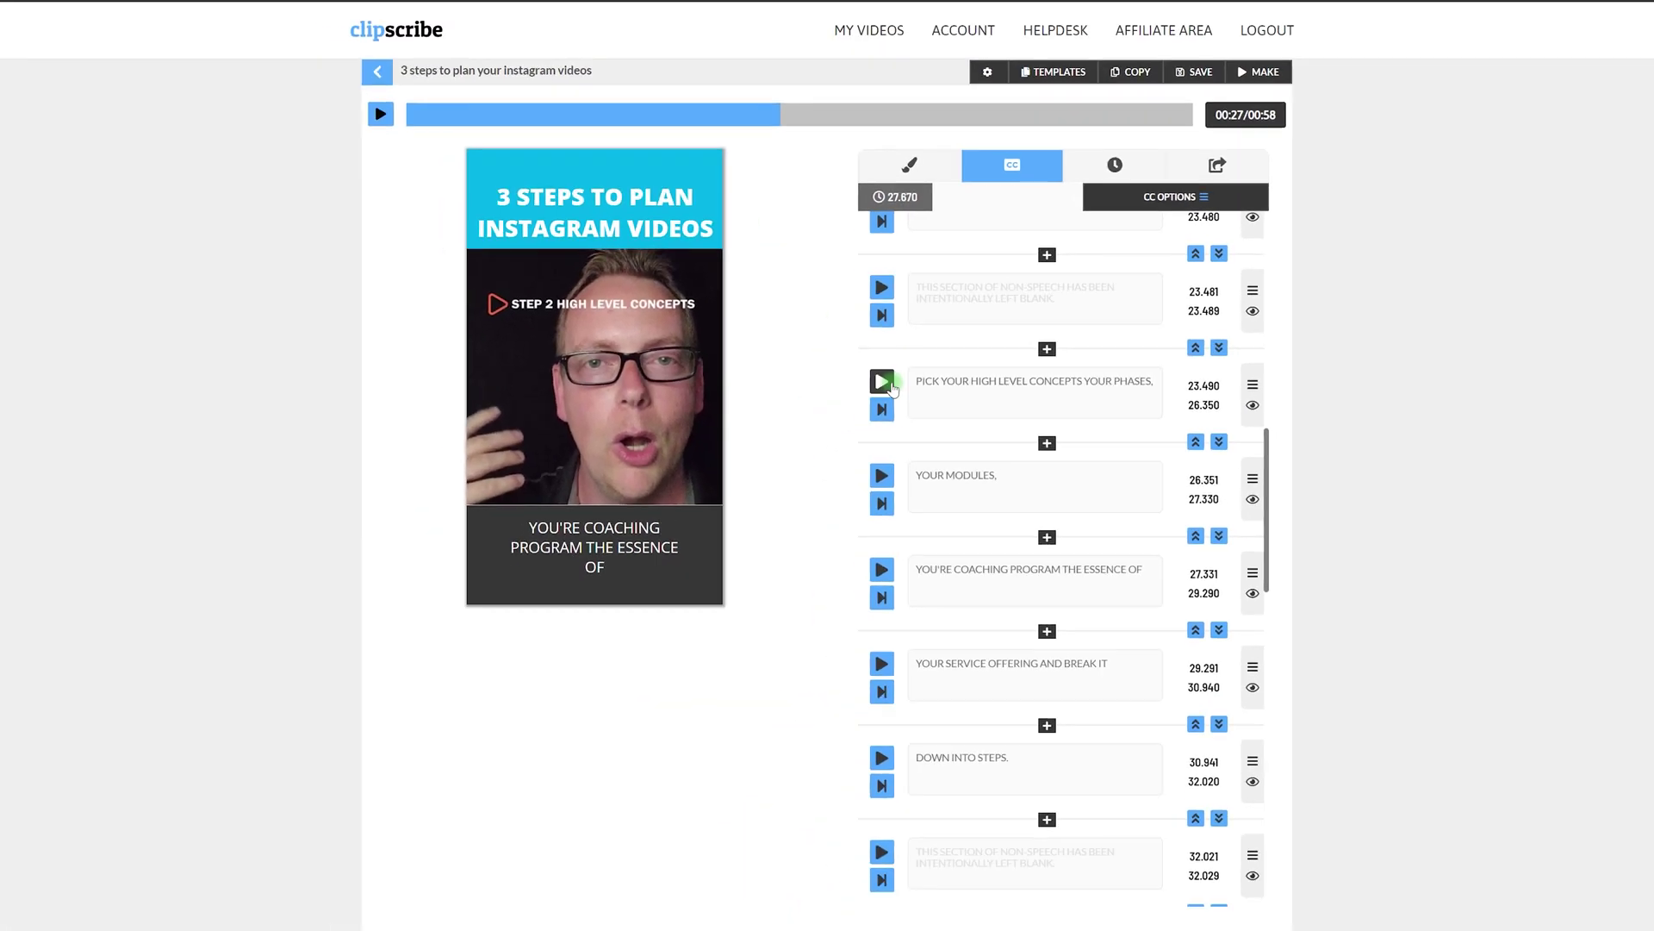
# Play the video from the corrected caption through to the last caption to check it
pyautogui.click(881, 384)
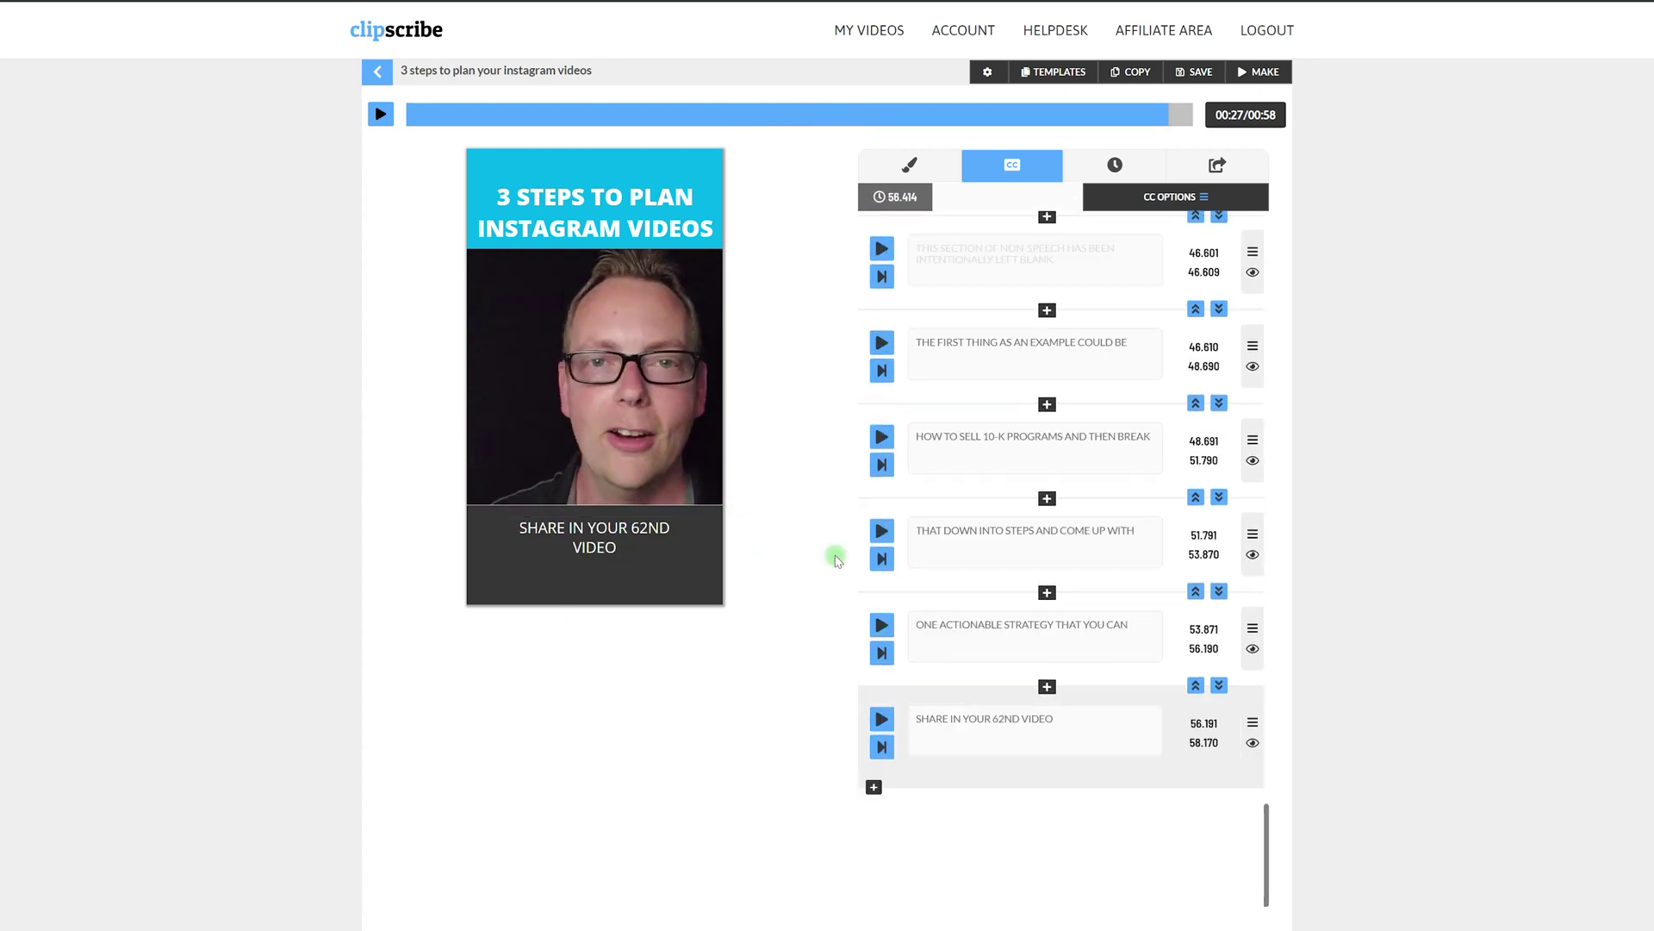
pyautogui.click(1043, 744)
pyautogui.click(585, 692)
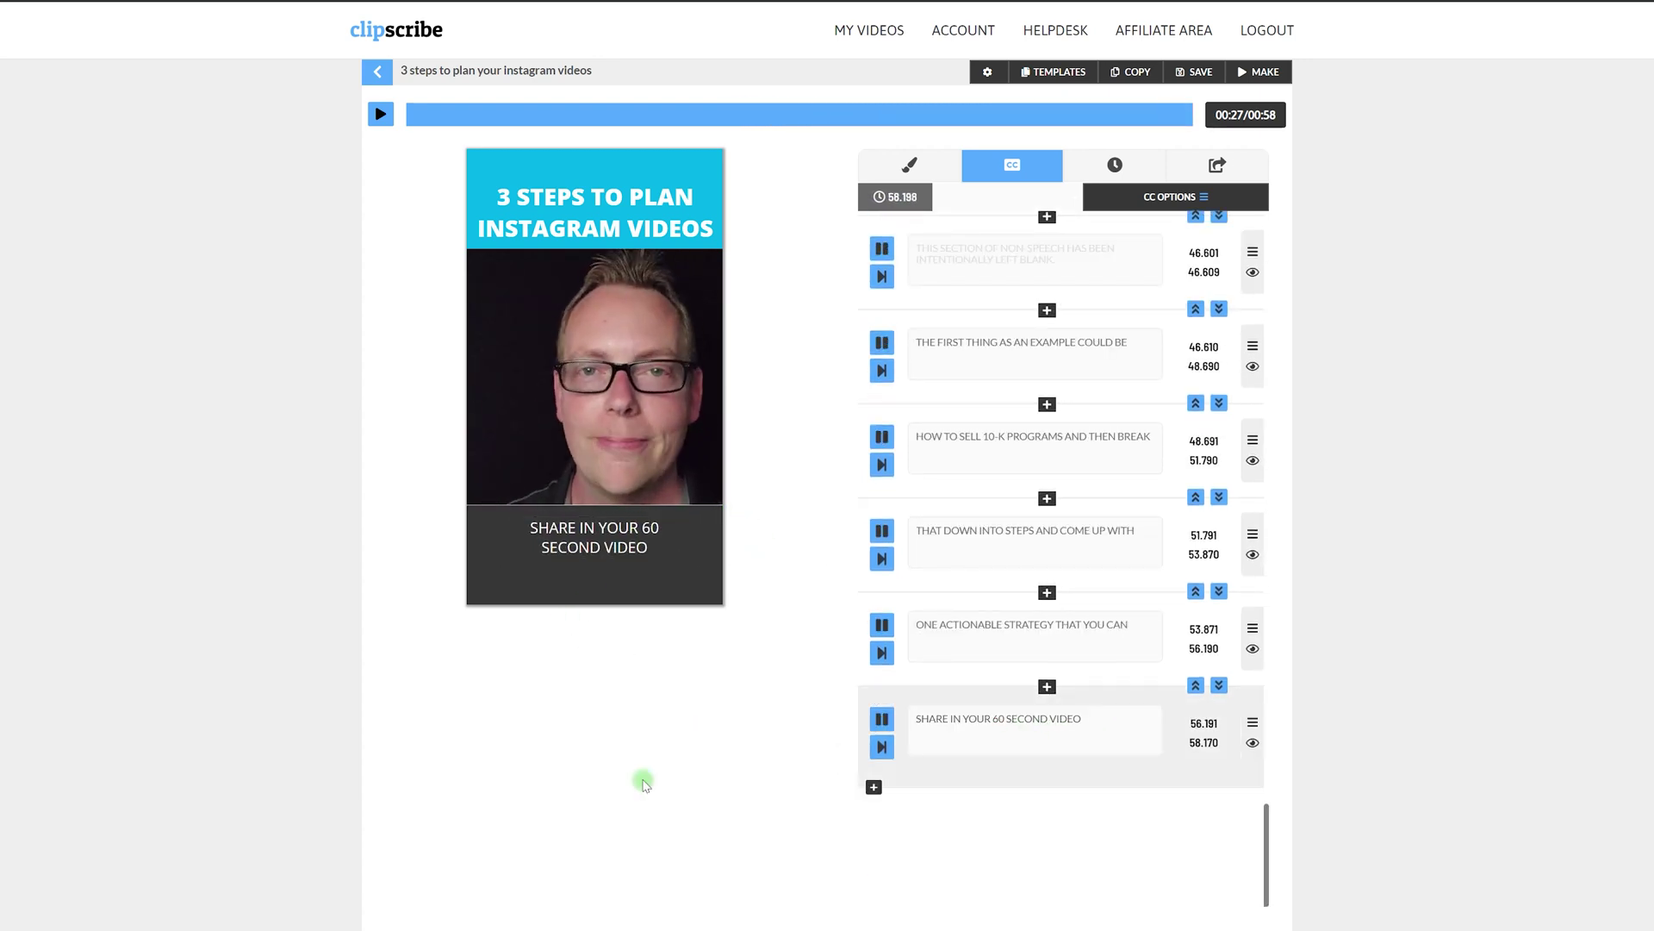
pyautogui.click(897, 162)
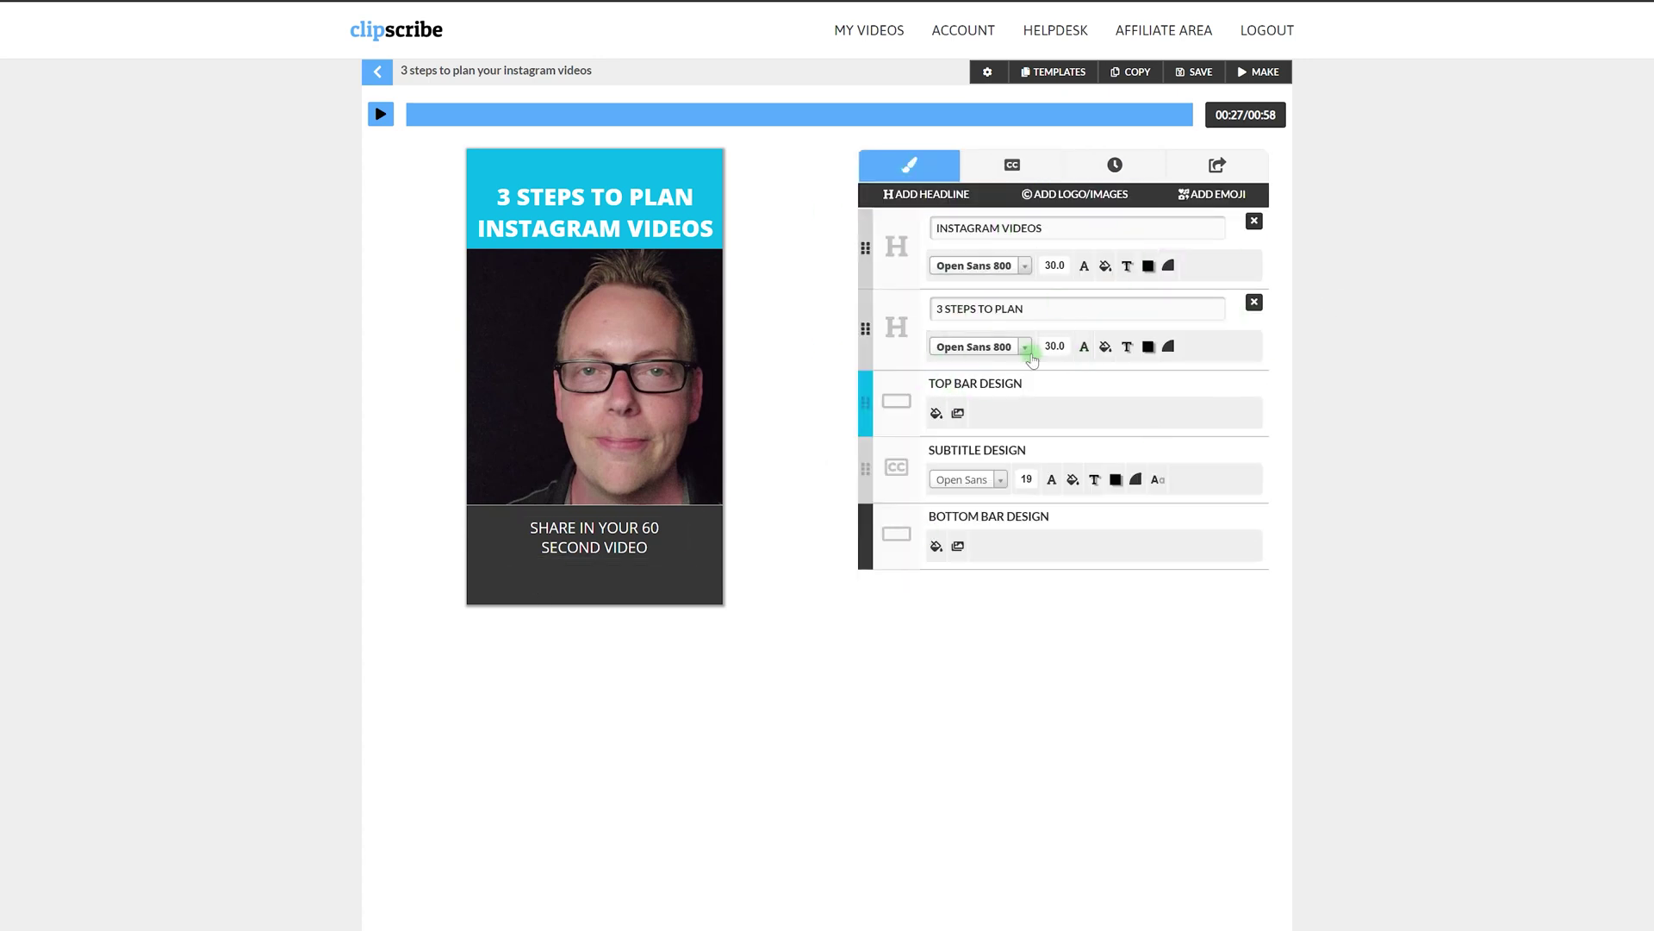
# Add the red circle symbol emoji and shrink it to a small dot above the headline
pyautogui.click(1234, 195)
pyautogui.click(1115, 63)
pyautogui.click(1235, 684)
pyautogui.moveTo(517, 172); pyautogui.dragTo(524, 424)
pyautogui.moveTo(470, 471); pyautogui.dragTo(584, 190)
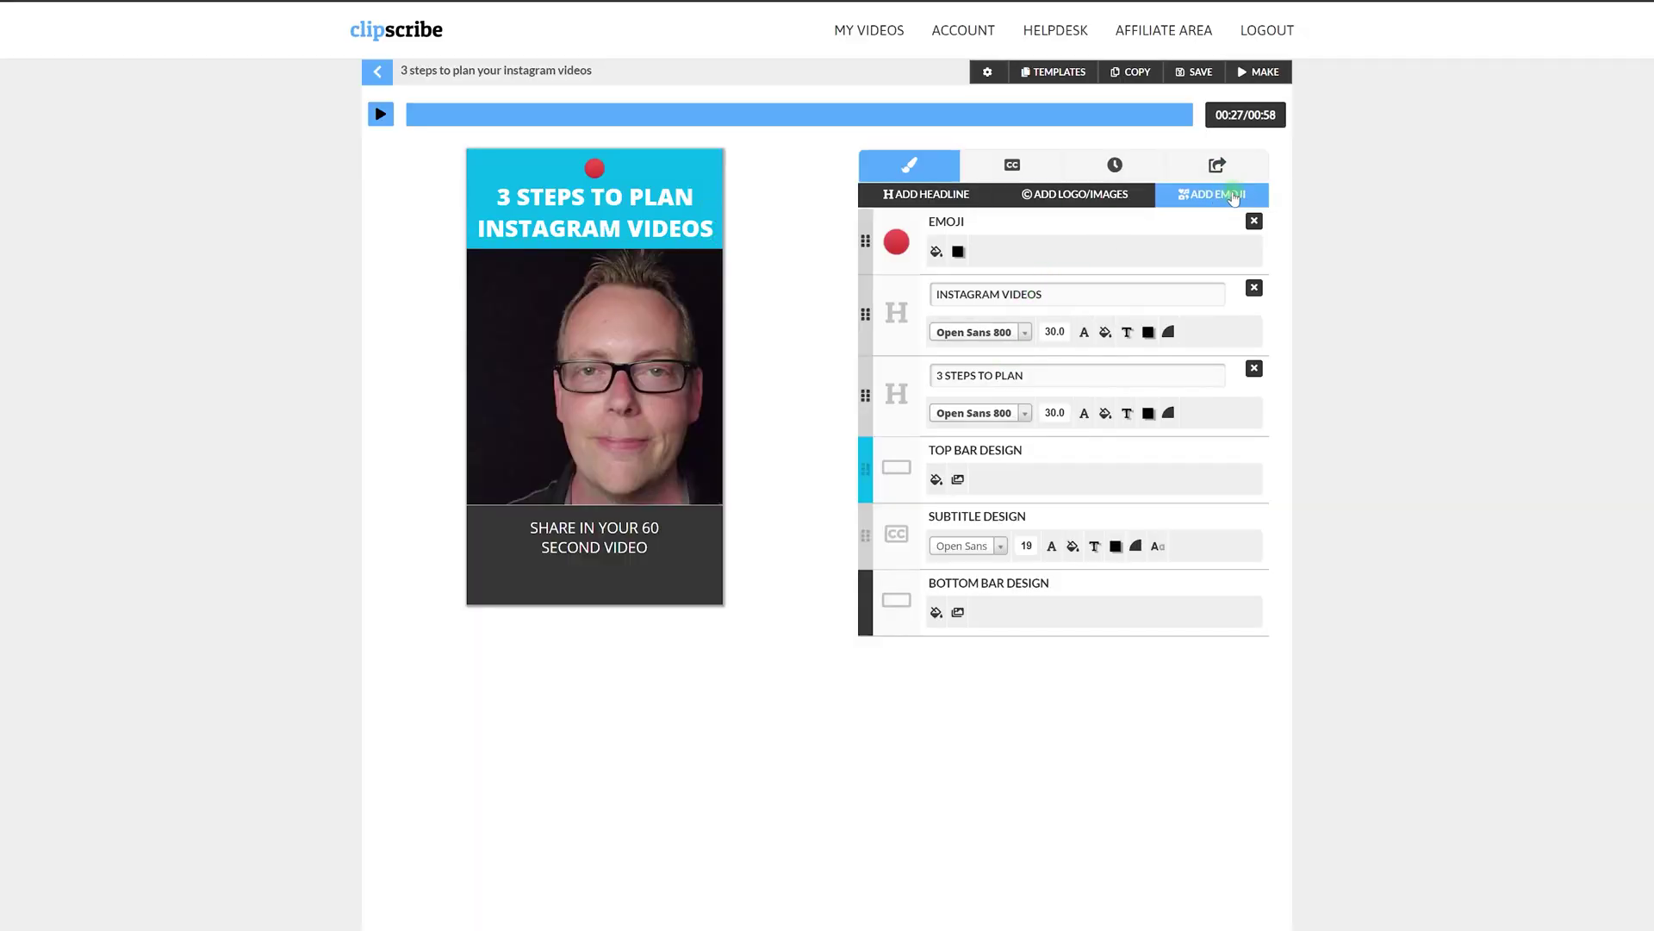
pyautogui.click(1113, 166)
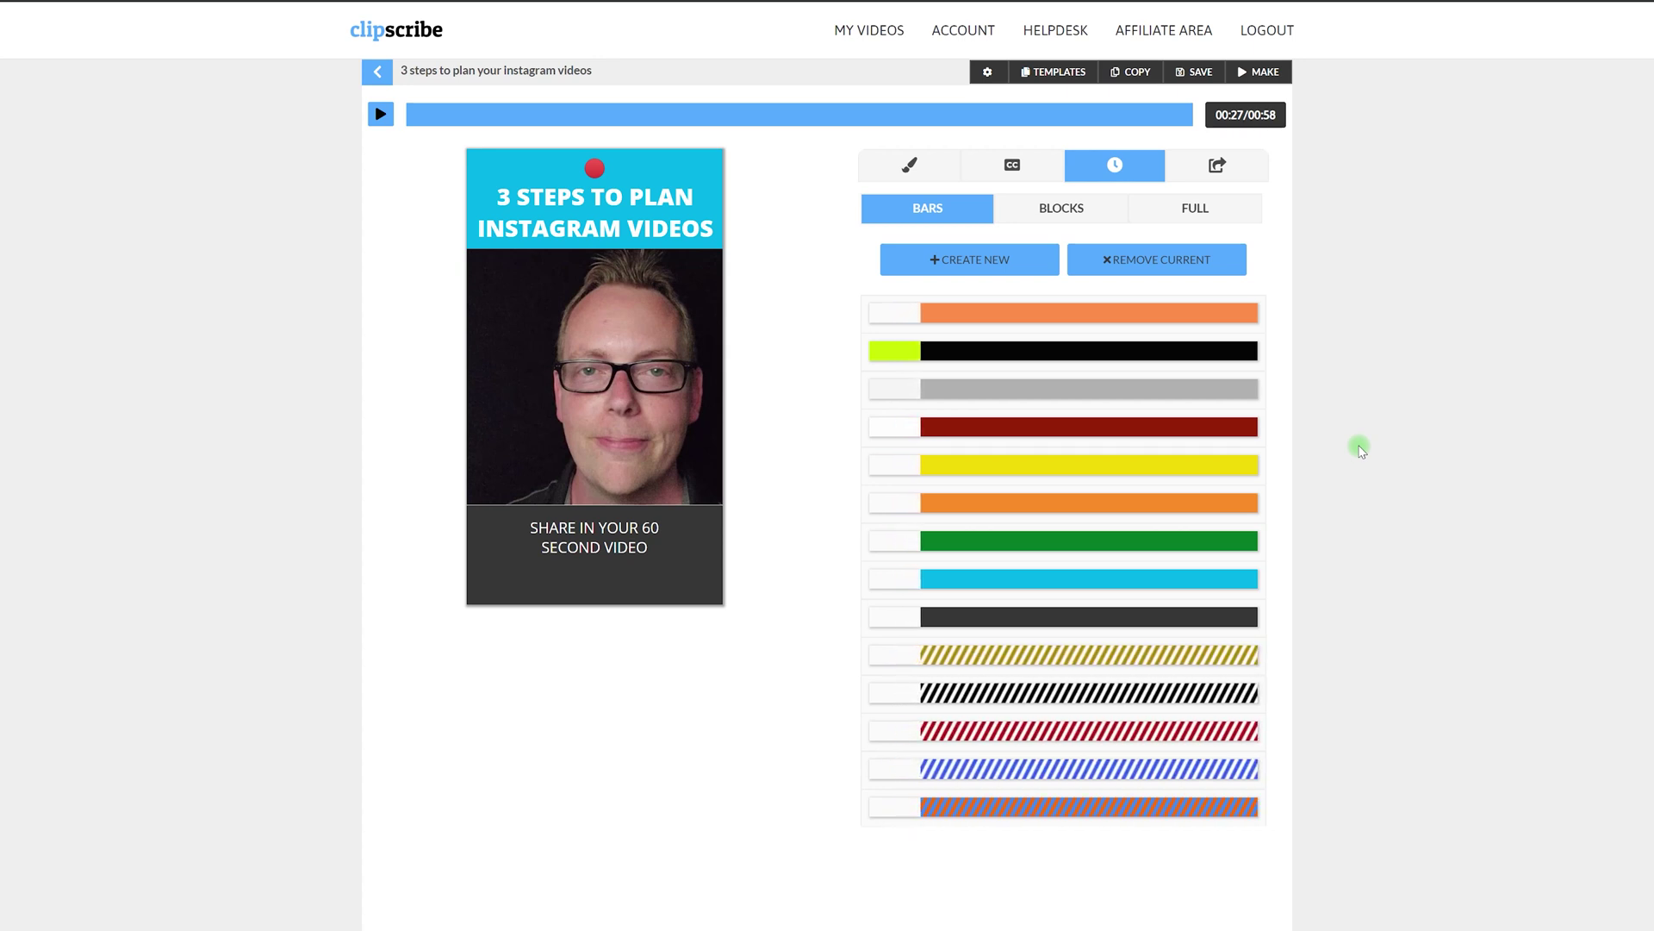
# Try an orange progress bar along the video's bottom, then remove it
pyautogui.moveTo(1072, 321)
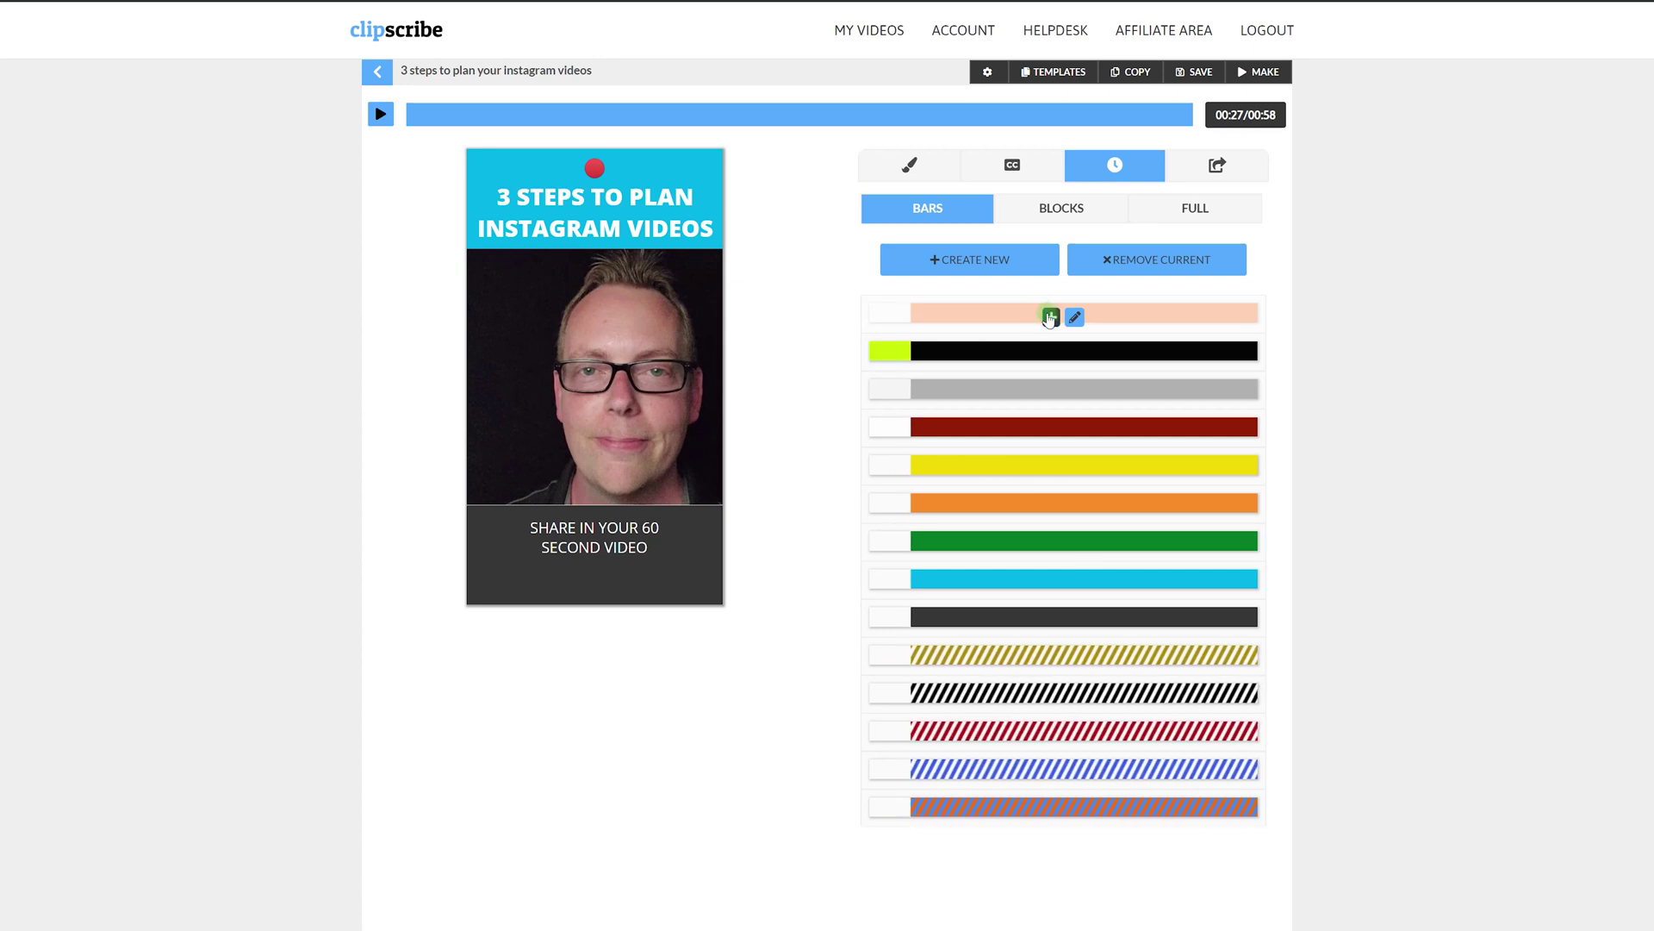
pyautogui.click(1049, 318)
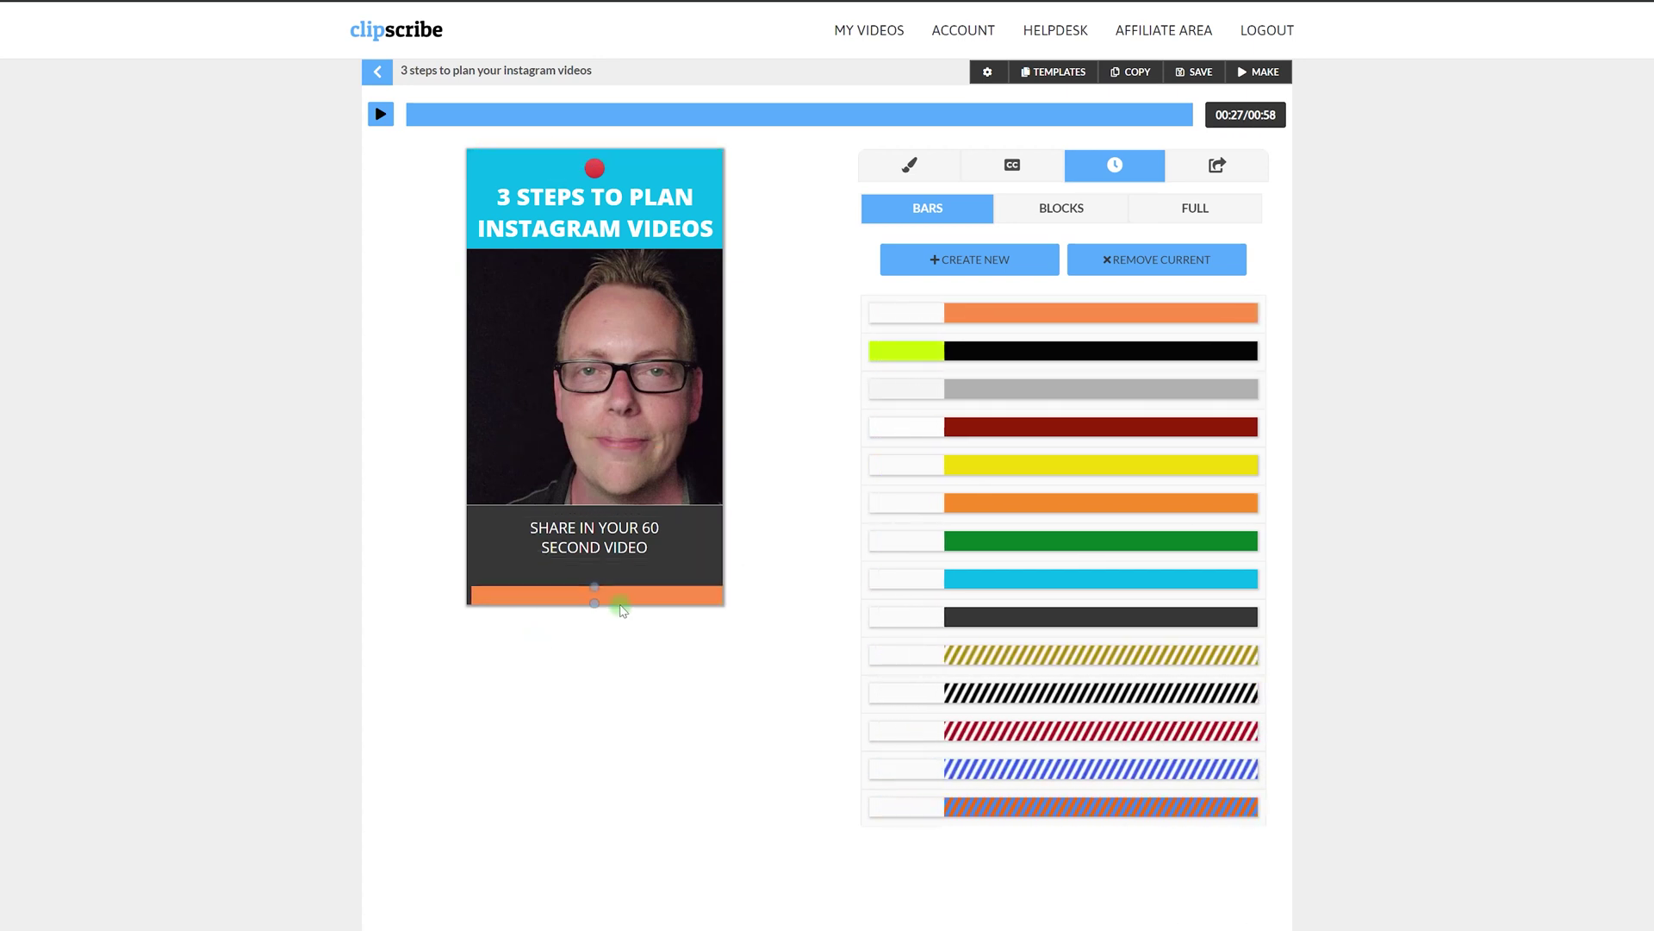
pyautogui.click(1094, 209)
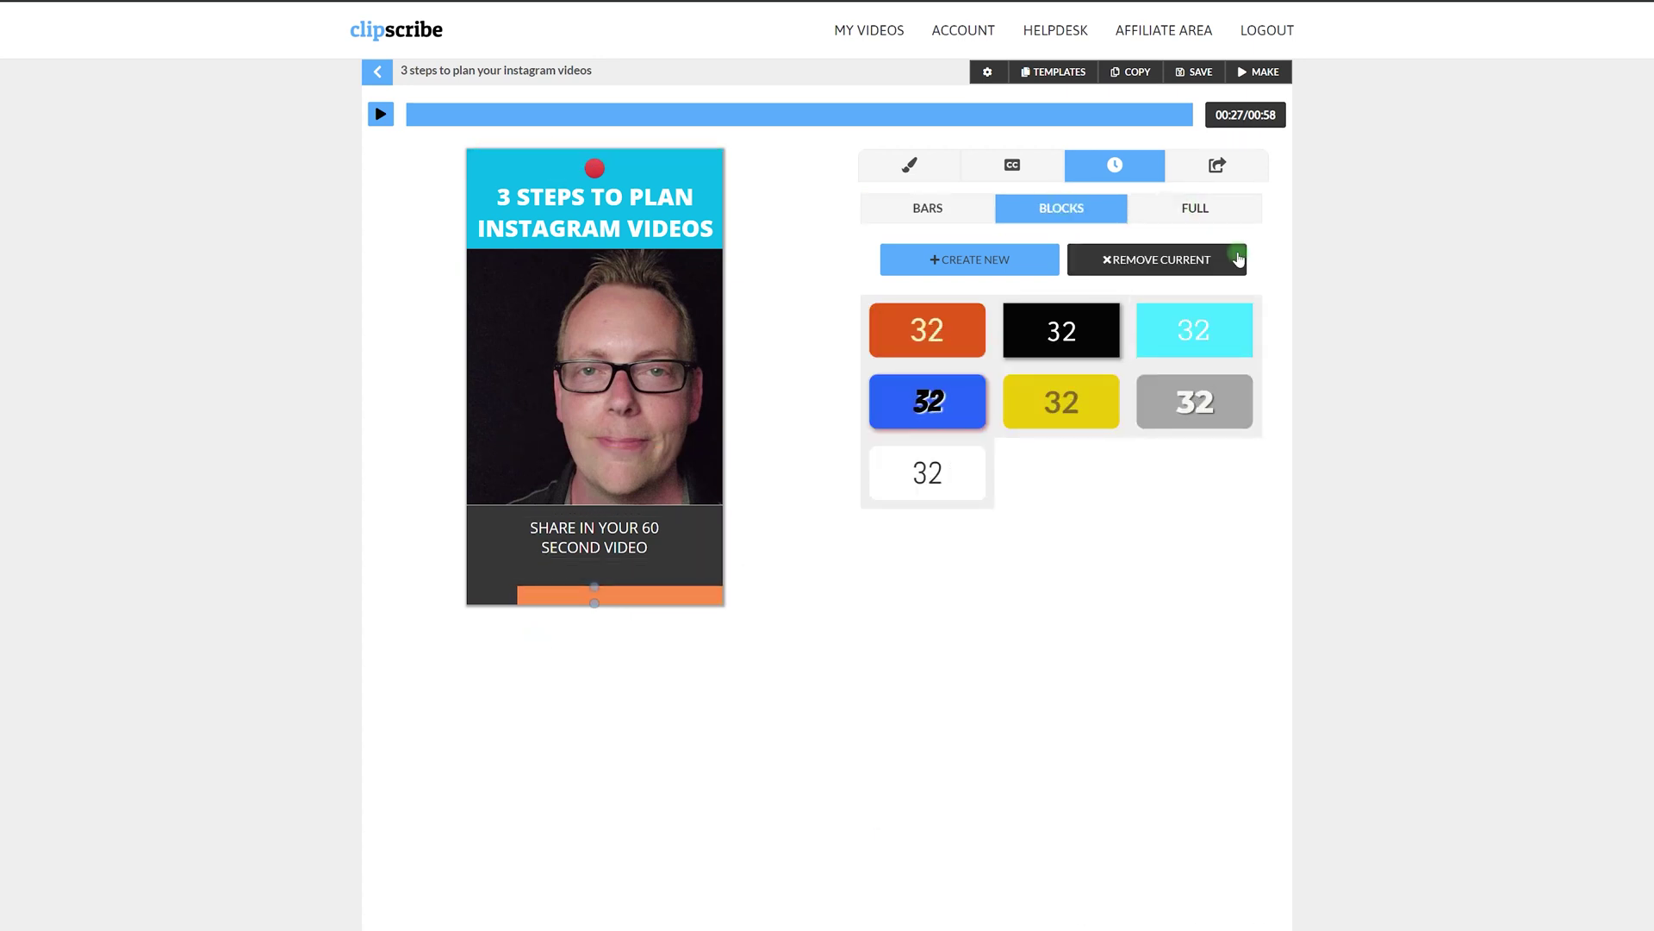
pyautogui.click(1185, 264)
# Add a teal countdown timer block and place it beside the red emoji
pyautogui.click(939, 473)
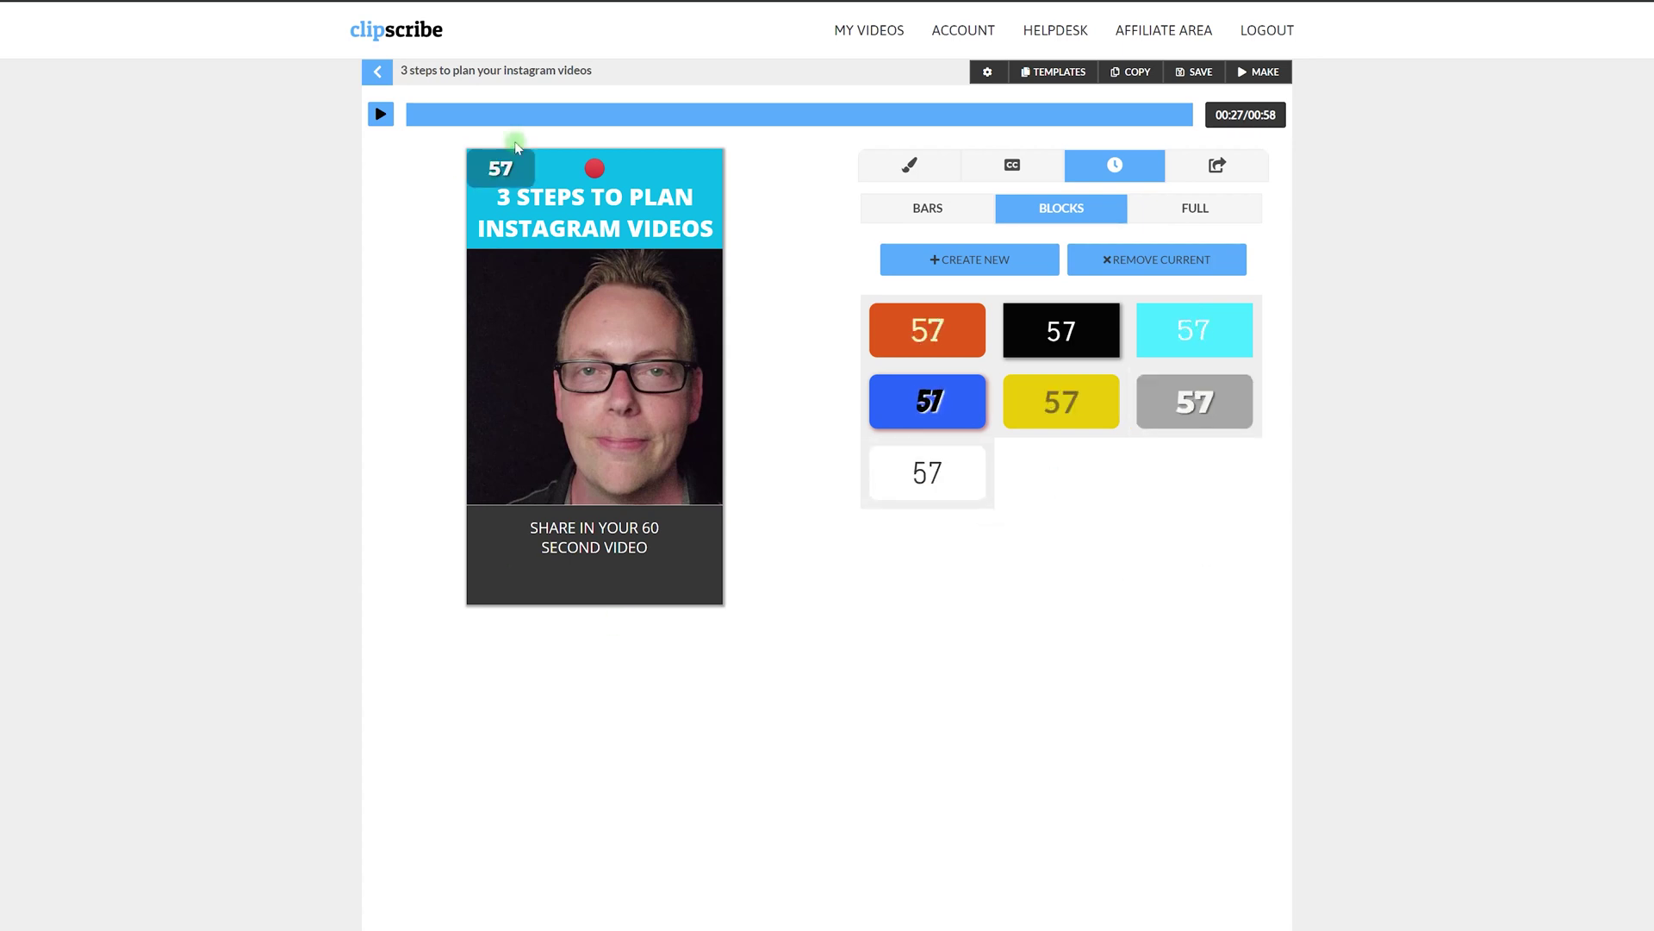
pyautogui.moveTo(502, 171); pyautogui.dragTo(558, 242)
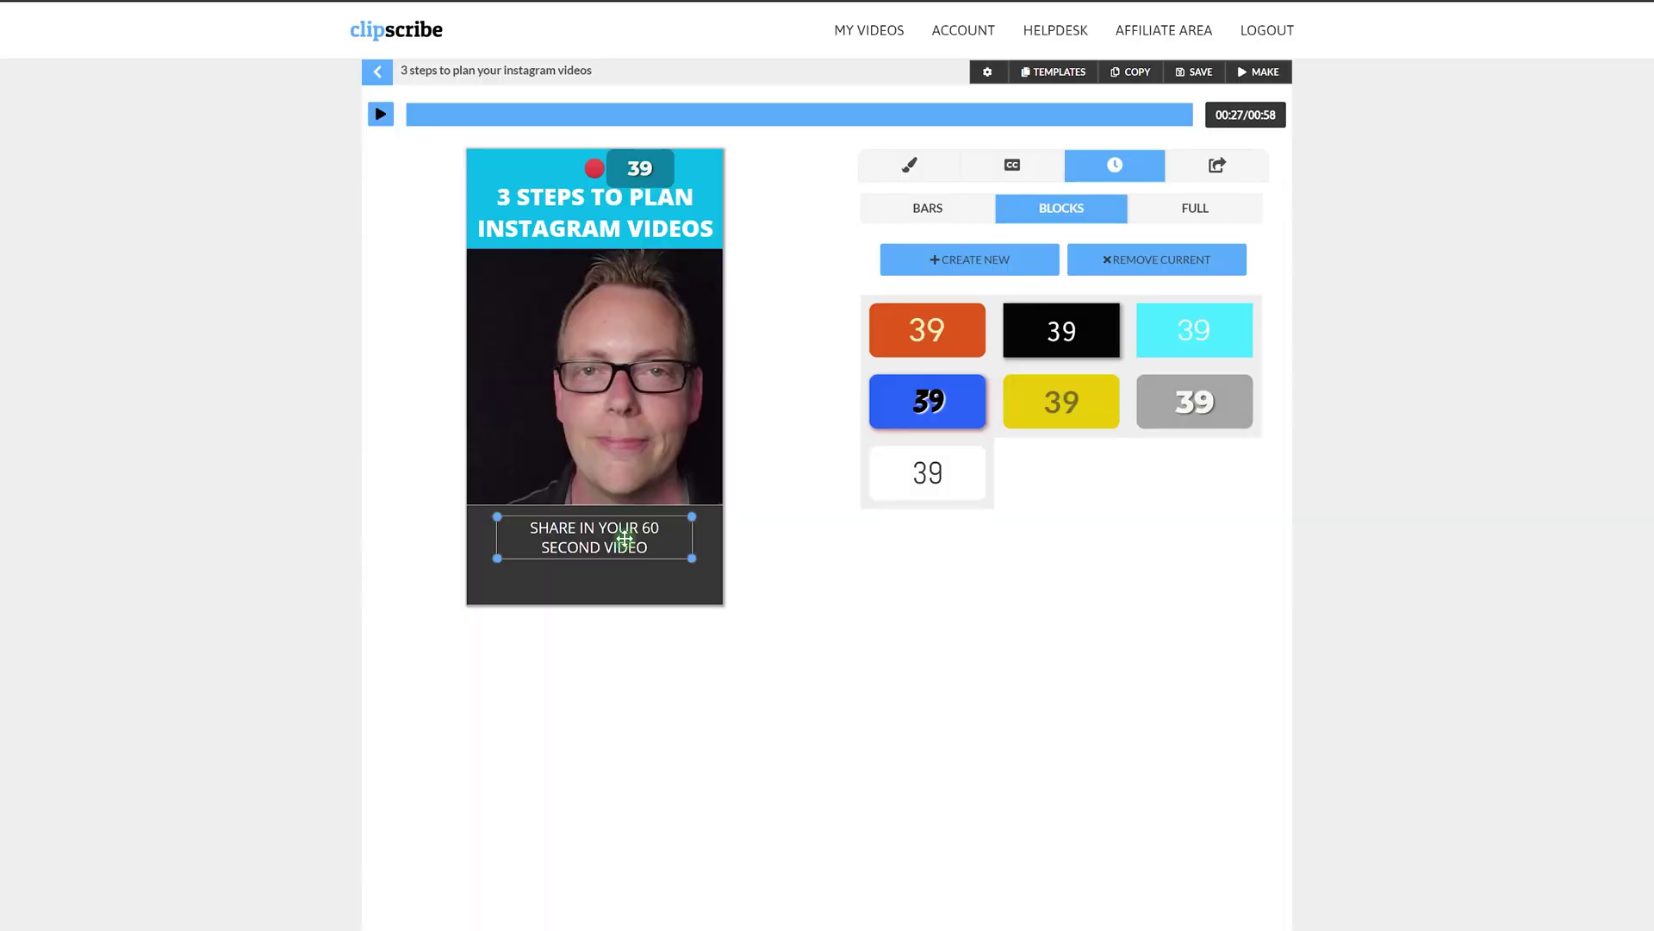
pyautogui.click(799, 152)
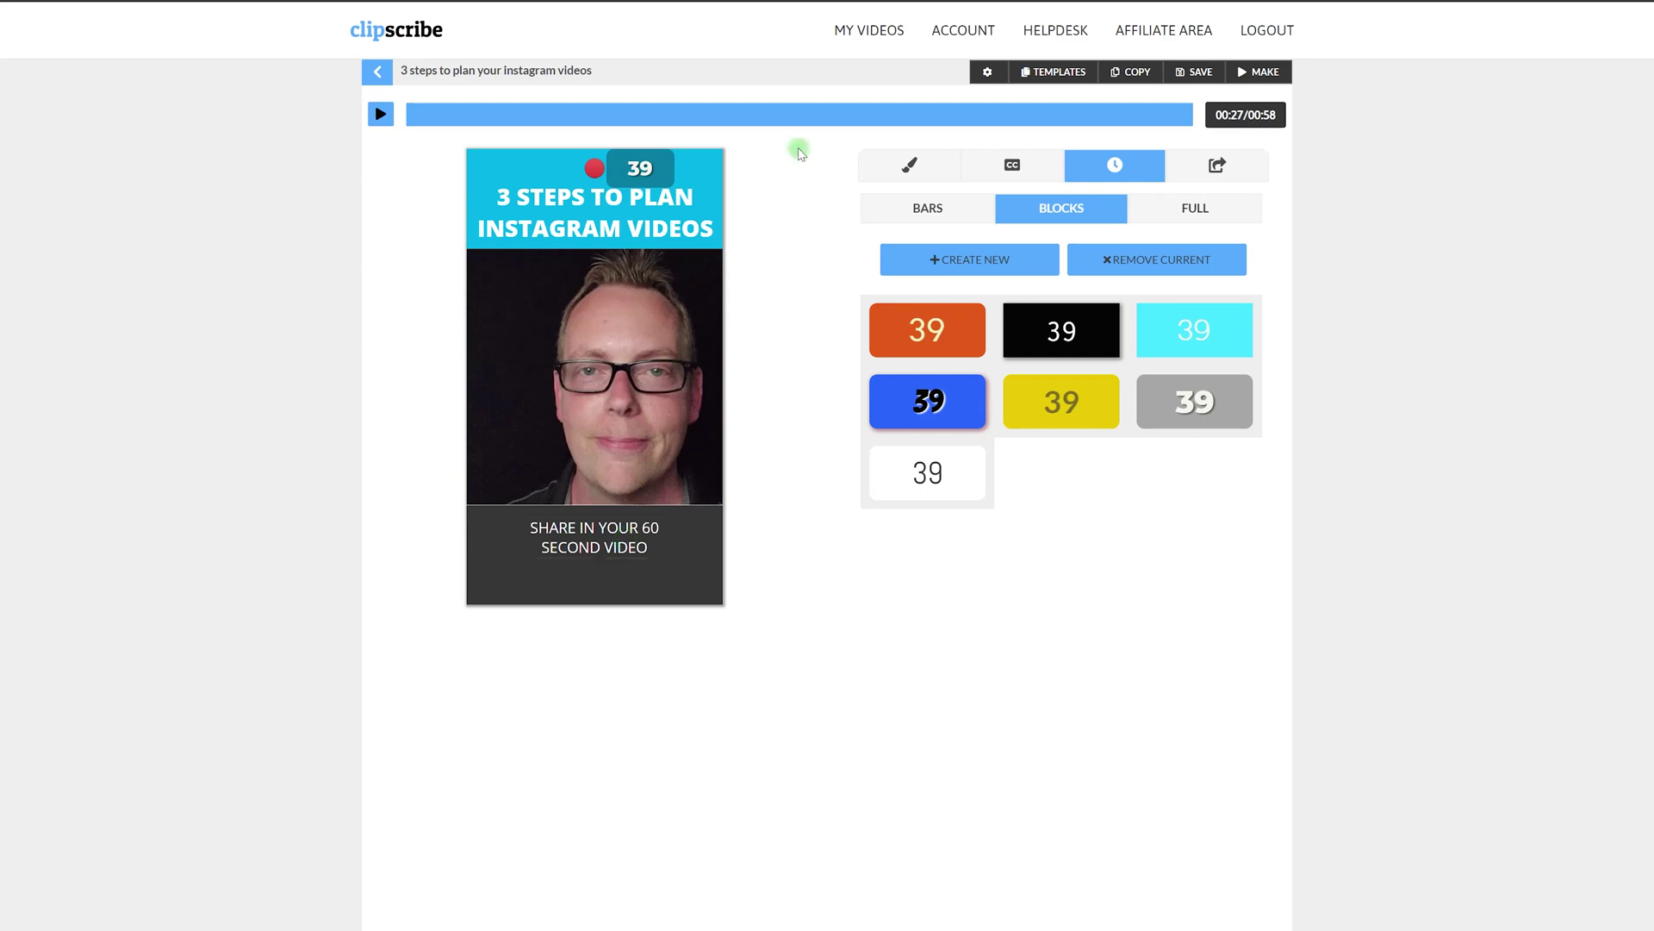
pyautogui.click(1193, 210)
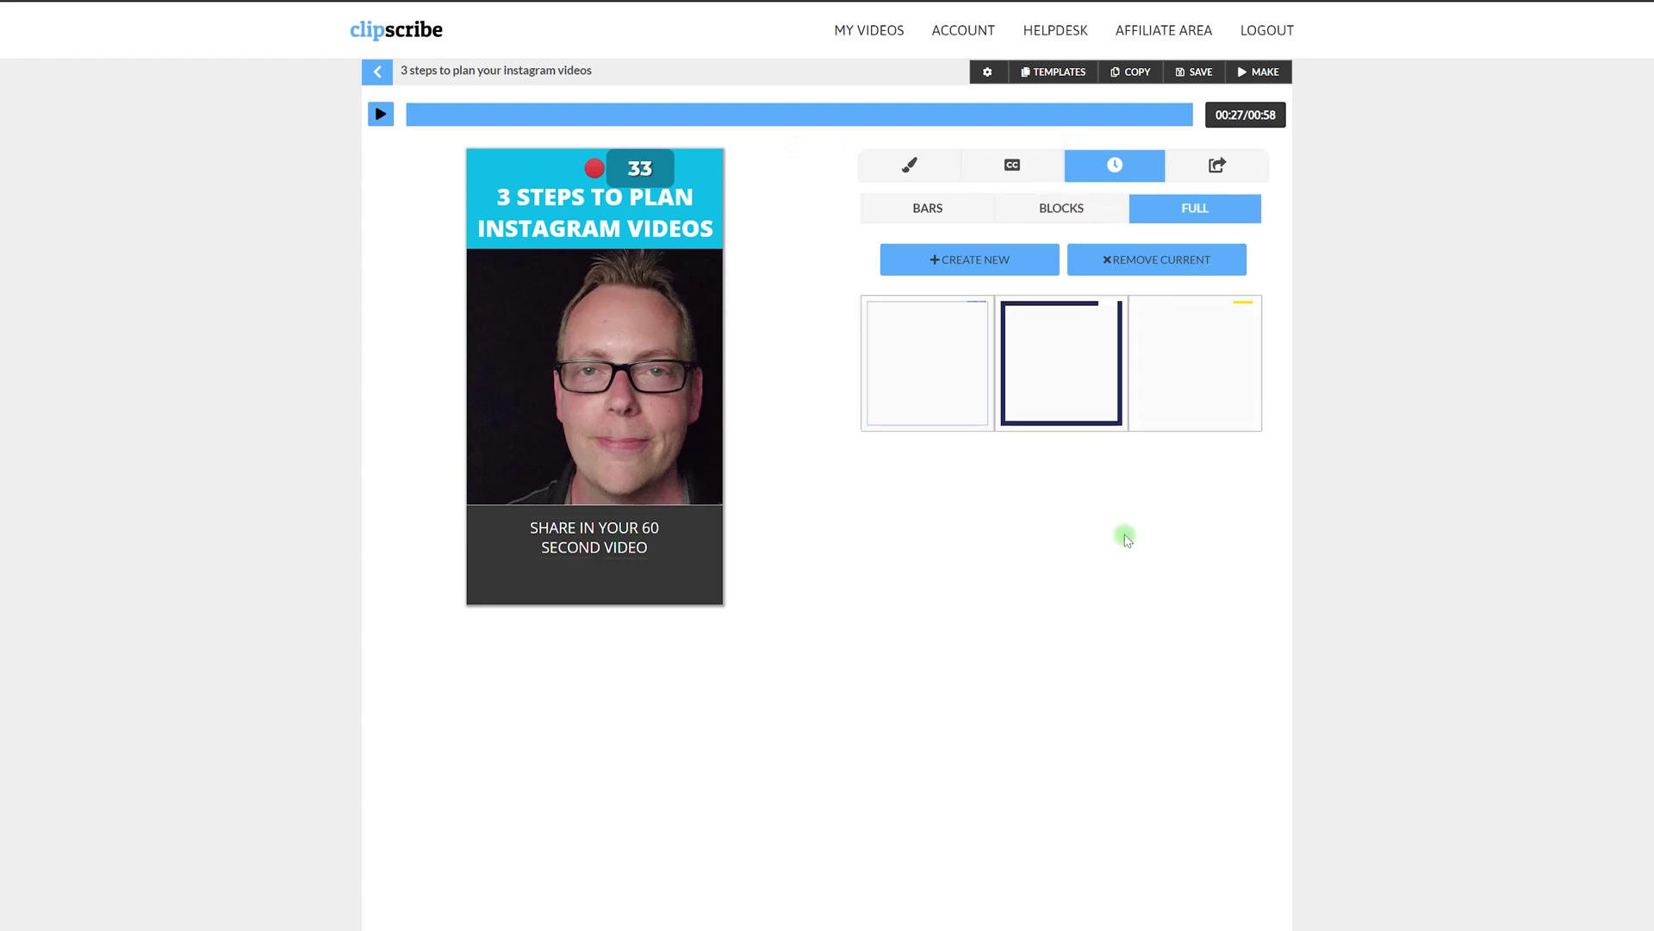
pyautogui.click(1041, 226)
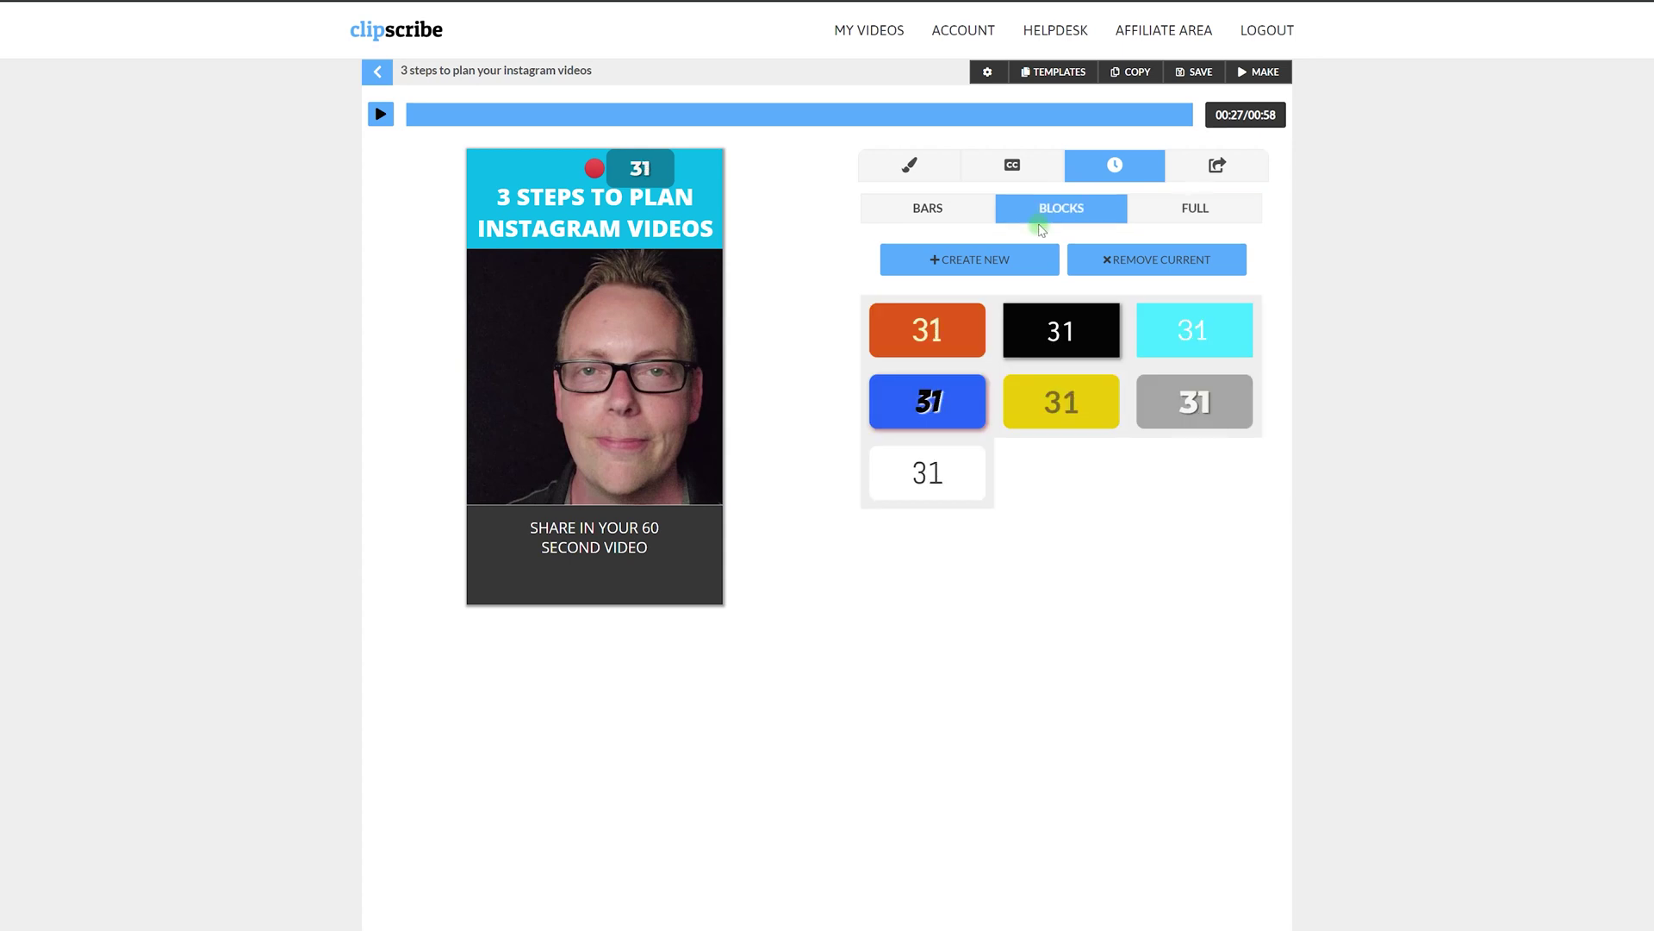
# Save the project and render the finished video
pyautogui.click(908, 208)
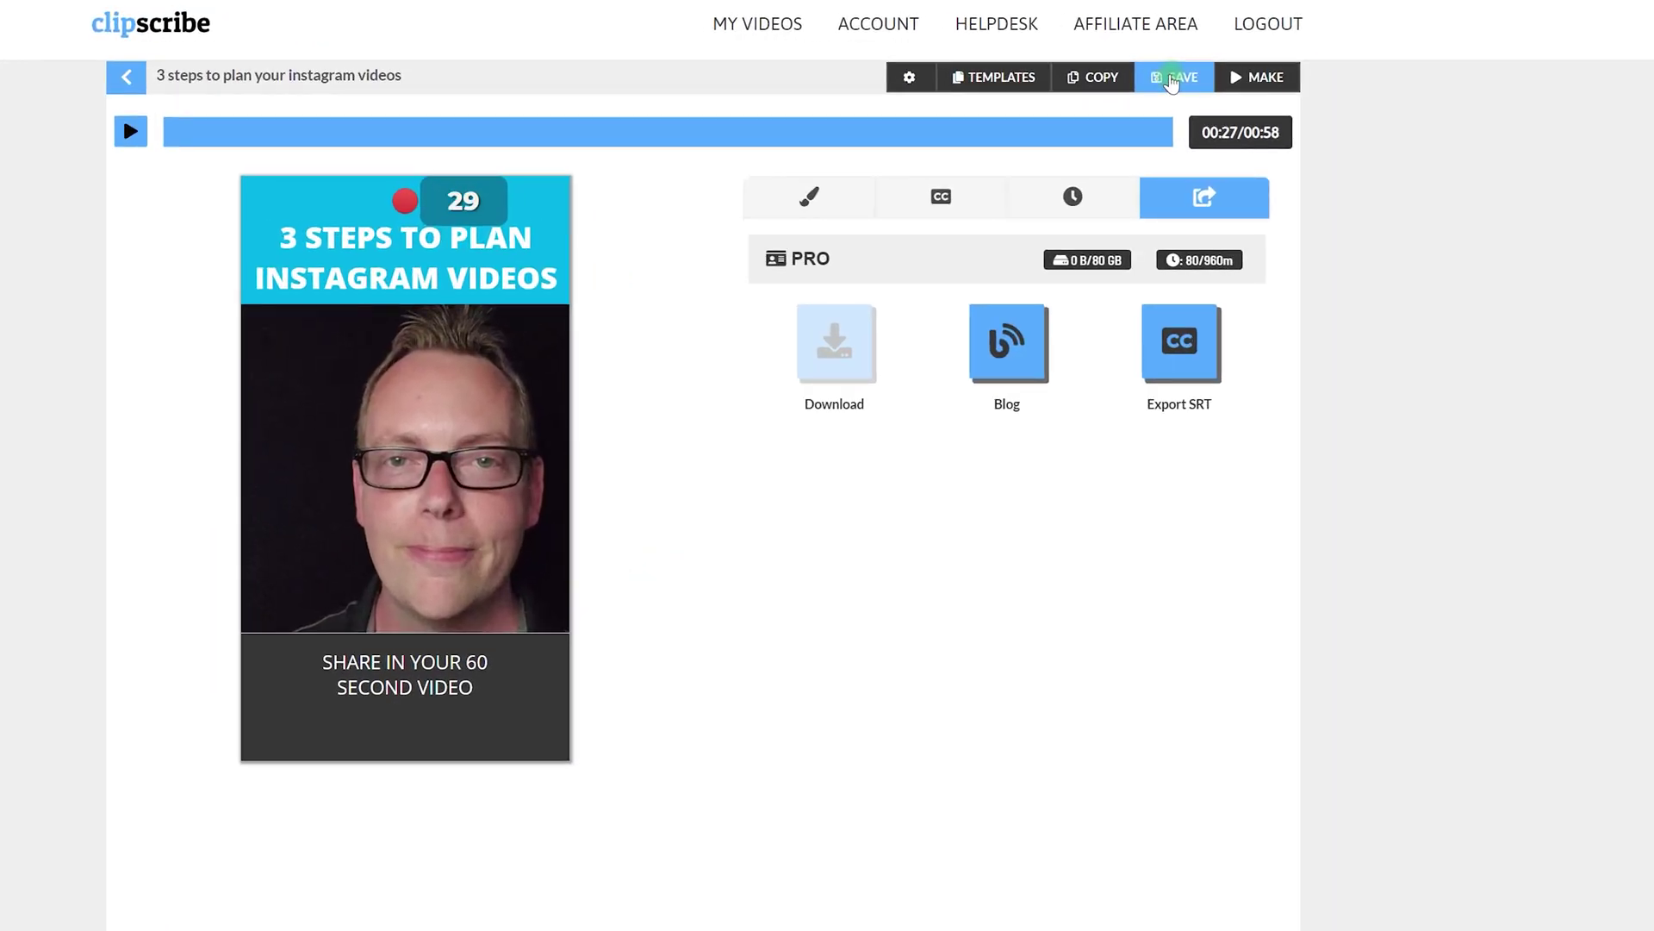
pyautogui.click(1172, 82)
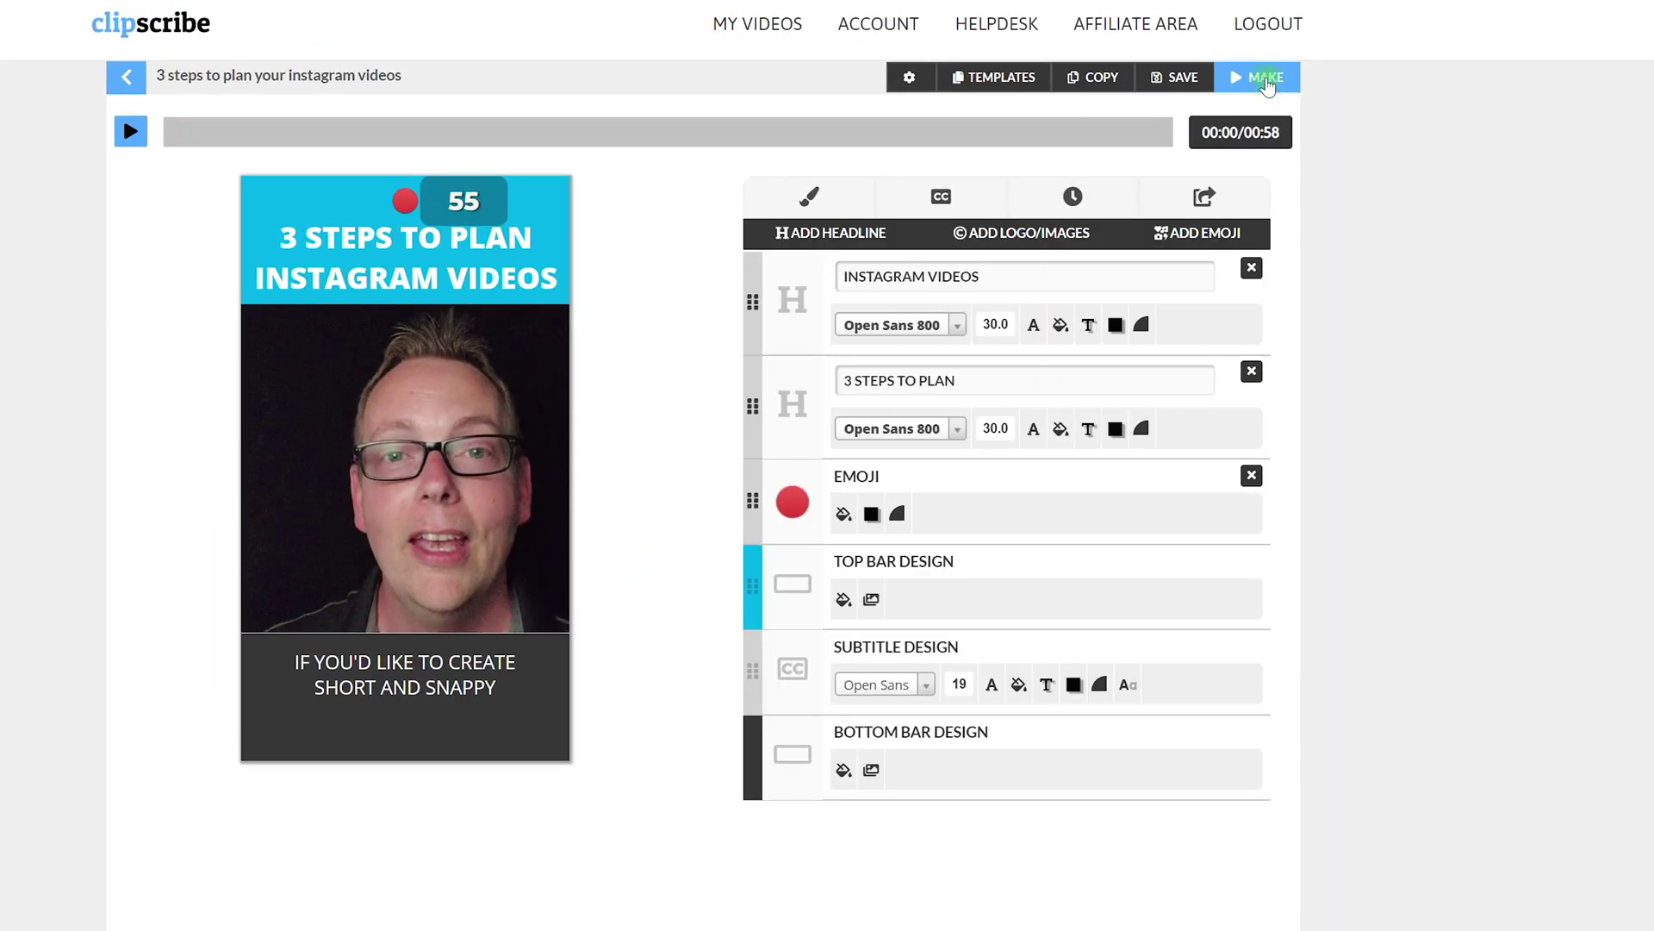
pyautogui.click(1265, 80)
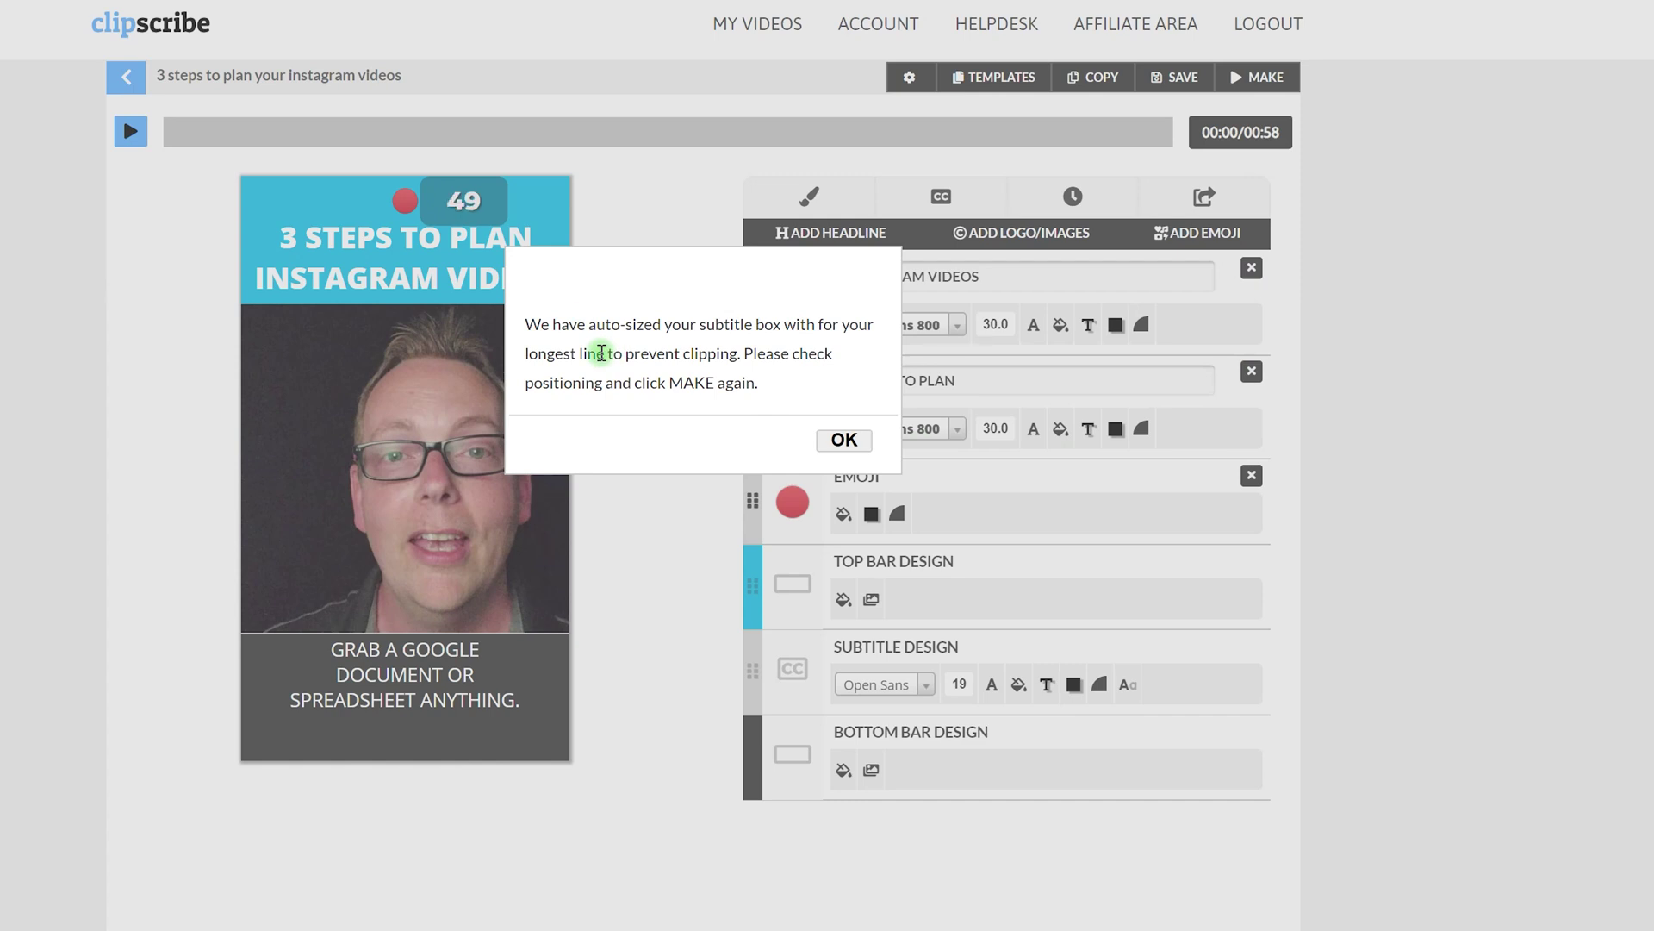